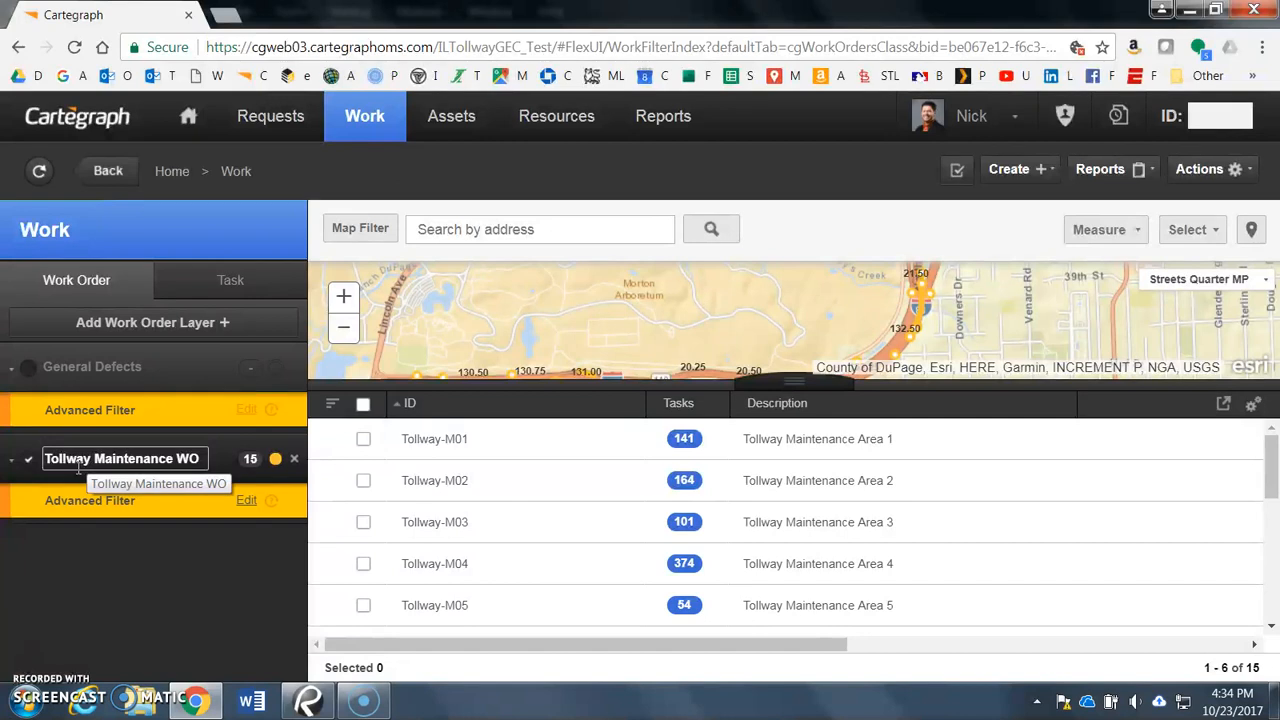
- Check the advanced filter behind the Tollway Maintenance WO layer, close it unchanged, and look through the listed work orders
click(246, 501)
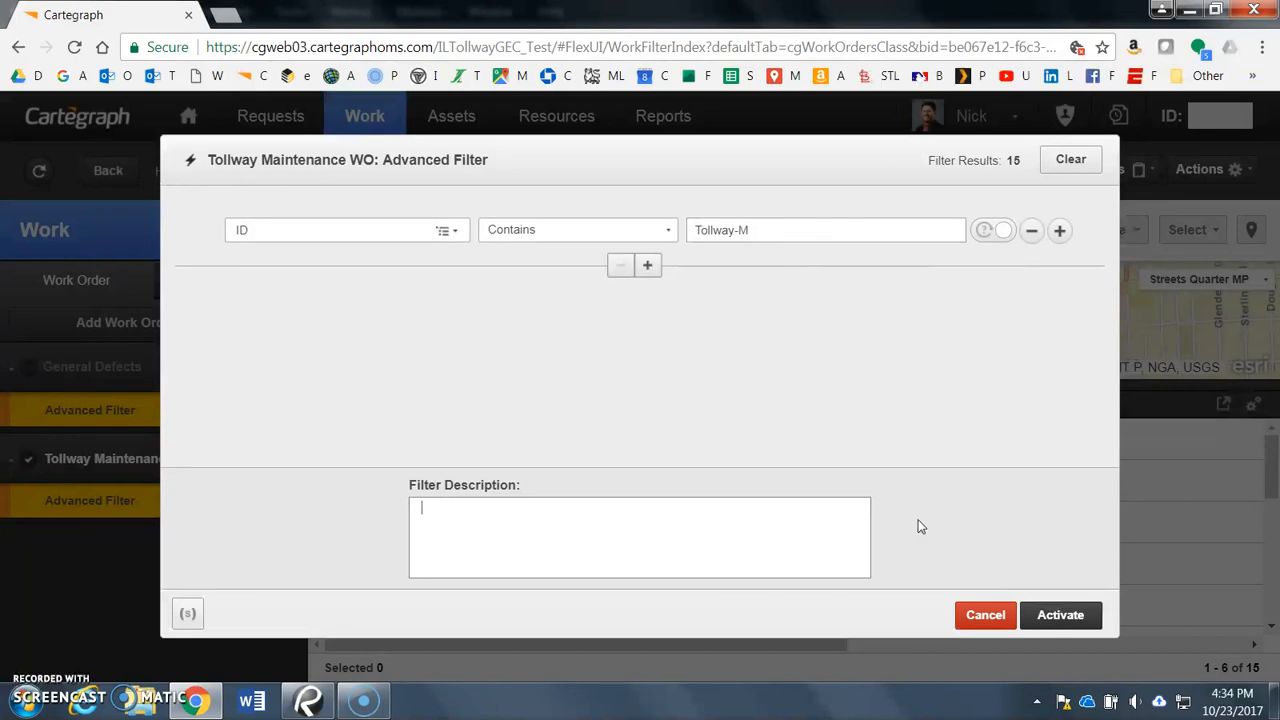
click(980, 619)
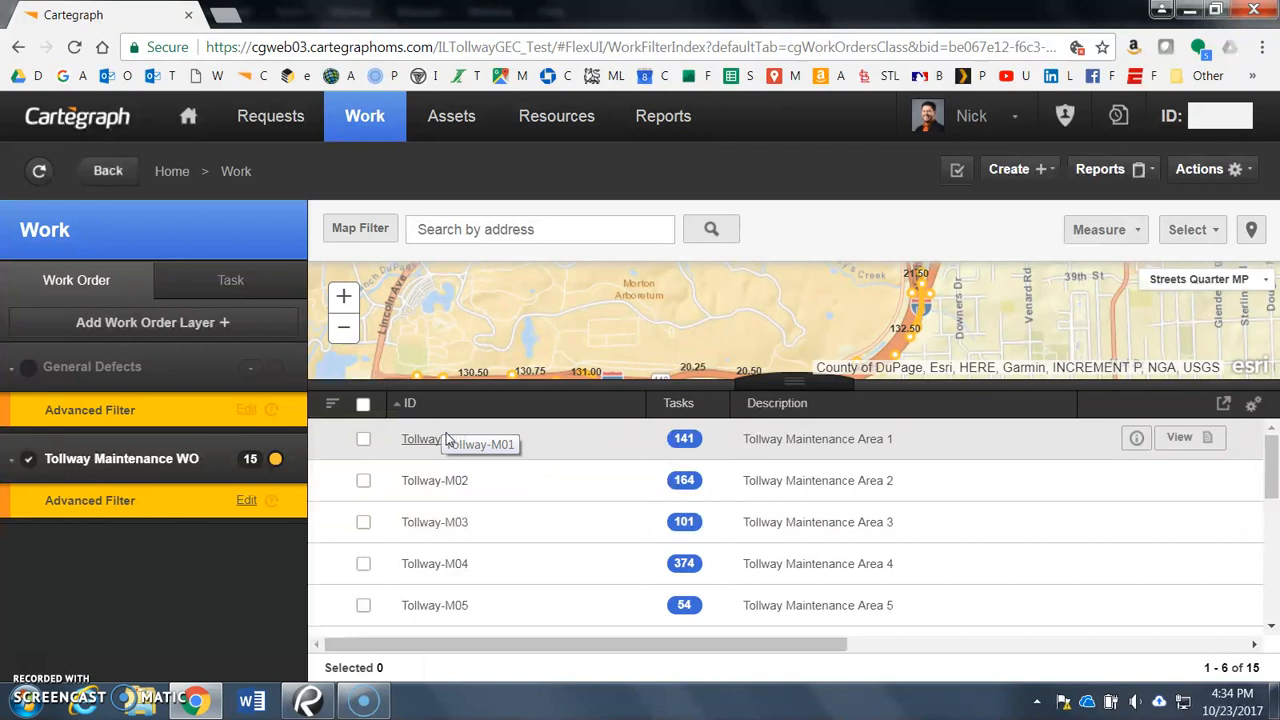
scroll(480, 517, down, 5)
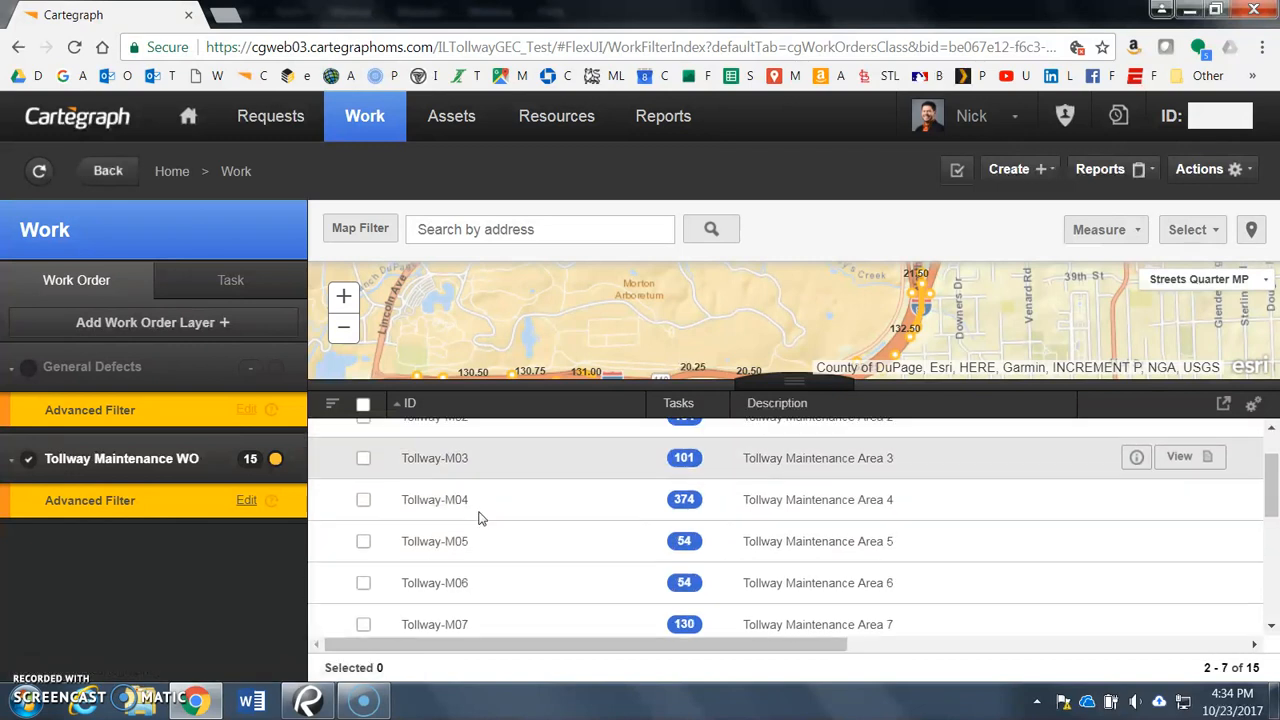
scroll(480, 517, down, 1)
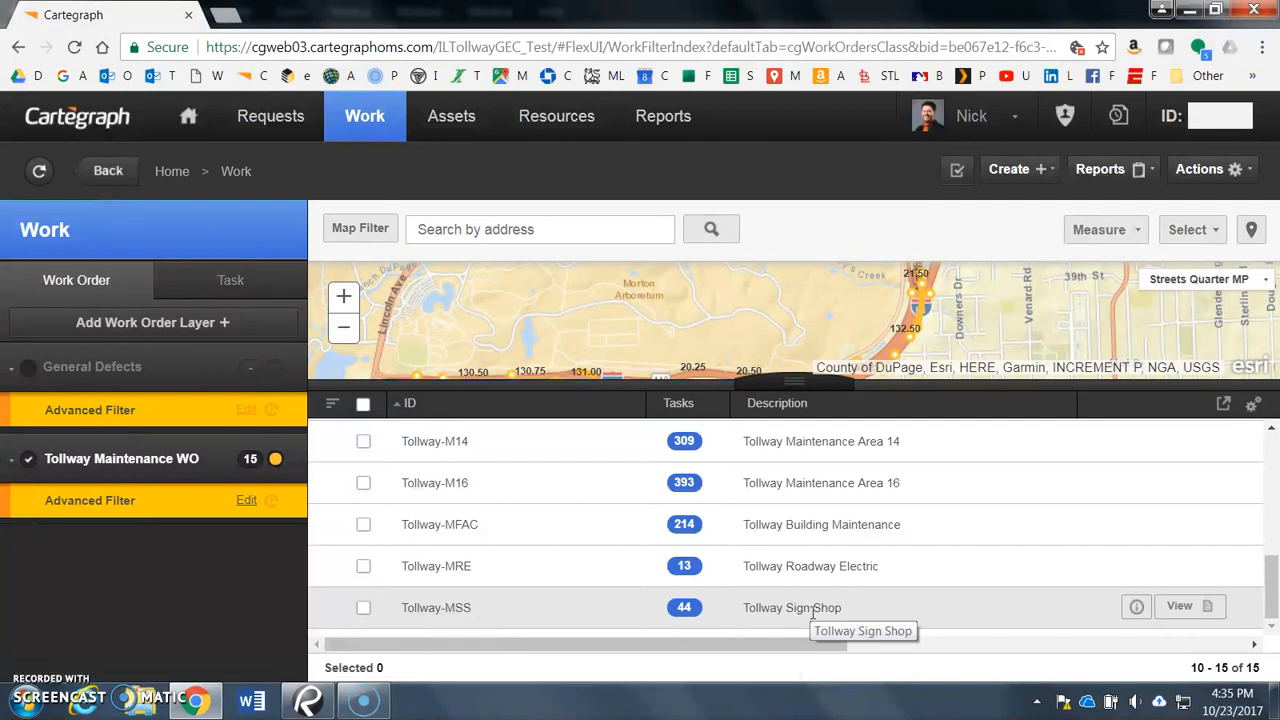
- Open the Tollway-M16 work order and go to its list of work order tasks
click(445, 484)
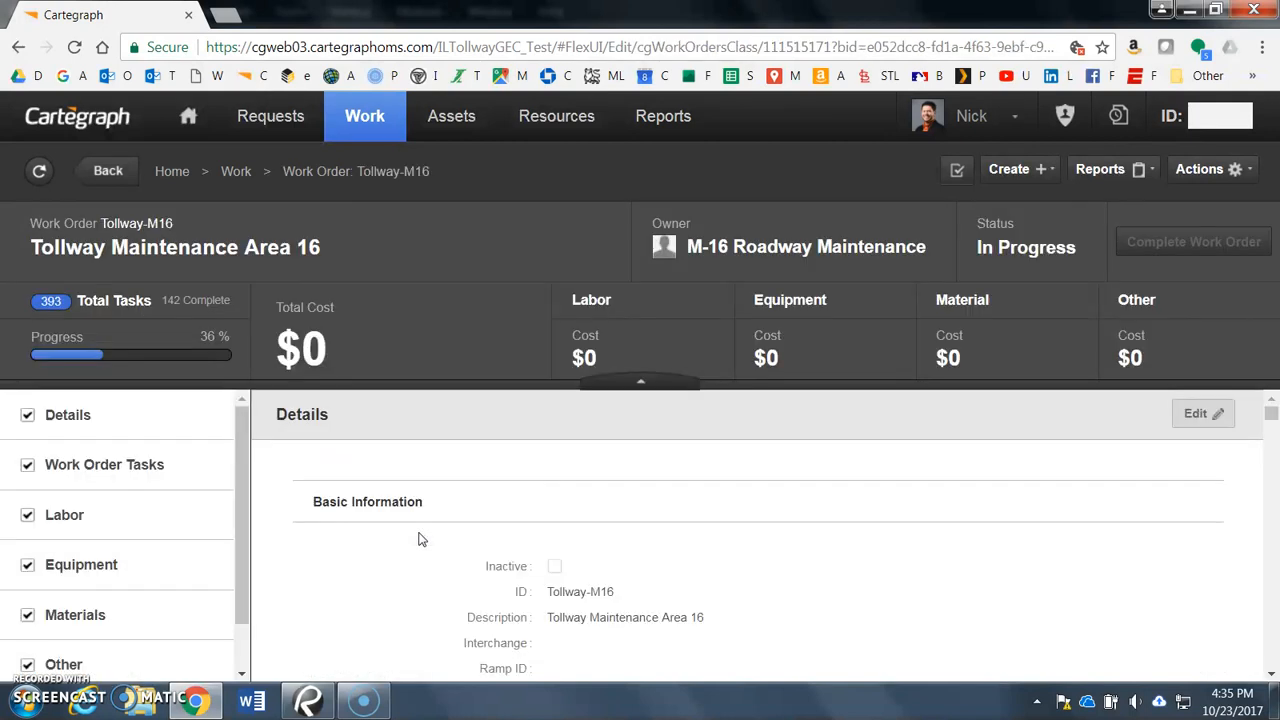
click(206, 463)
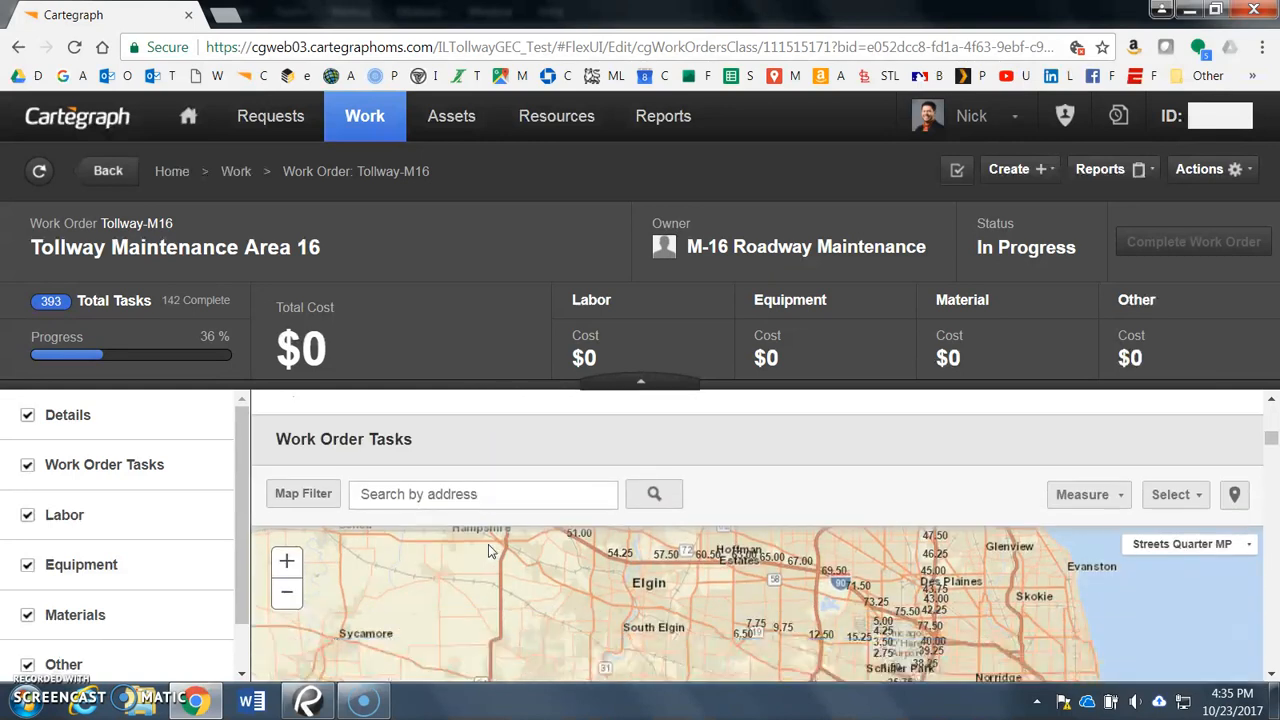
scroll(845, 480, down, 5)
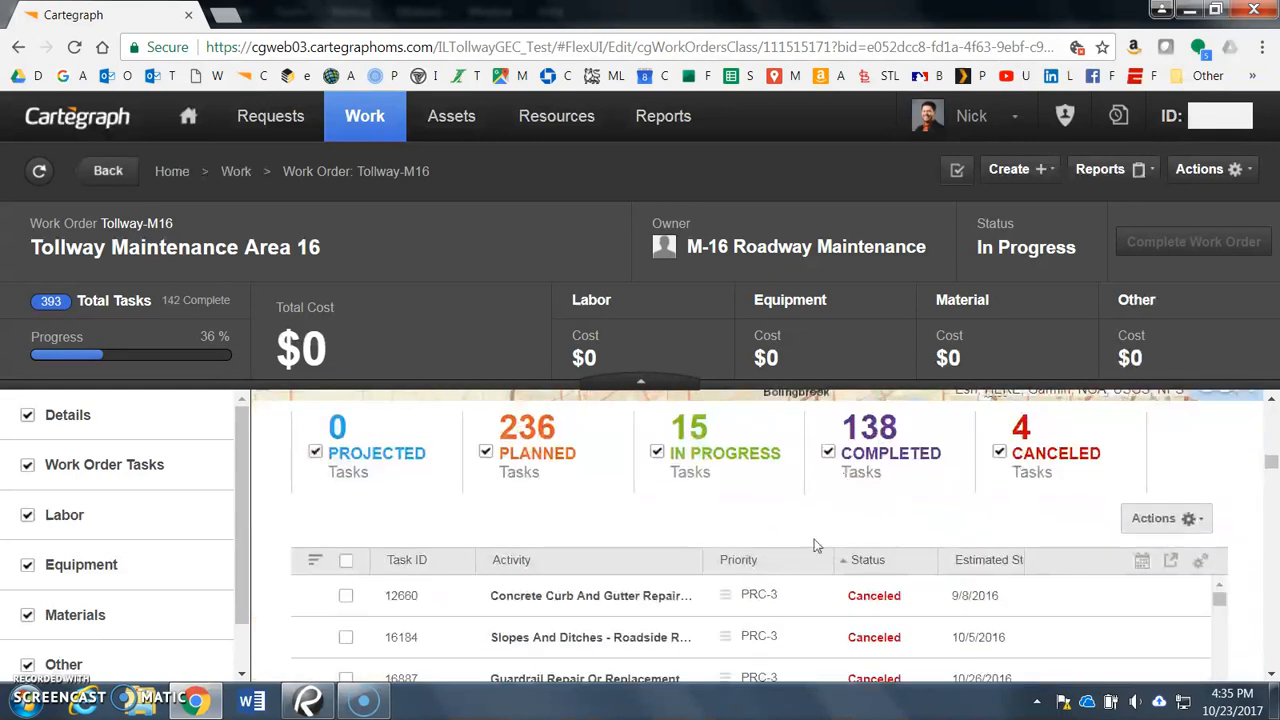
- Find the planned Bridge Joint Repair task with priority PRC-2 in the work order's task list and open it
scroll(790, 570, down, 4)
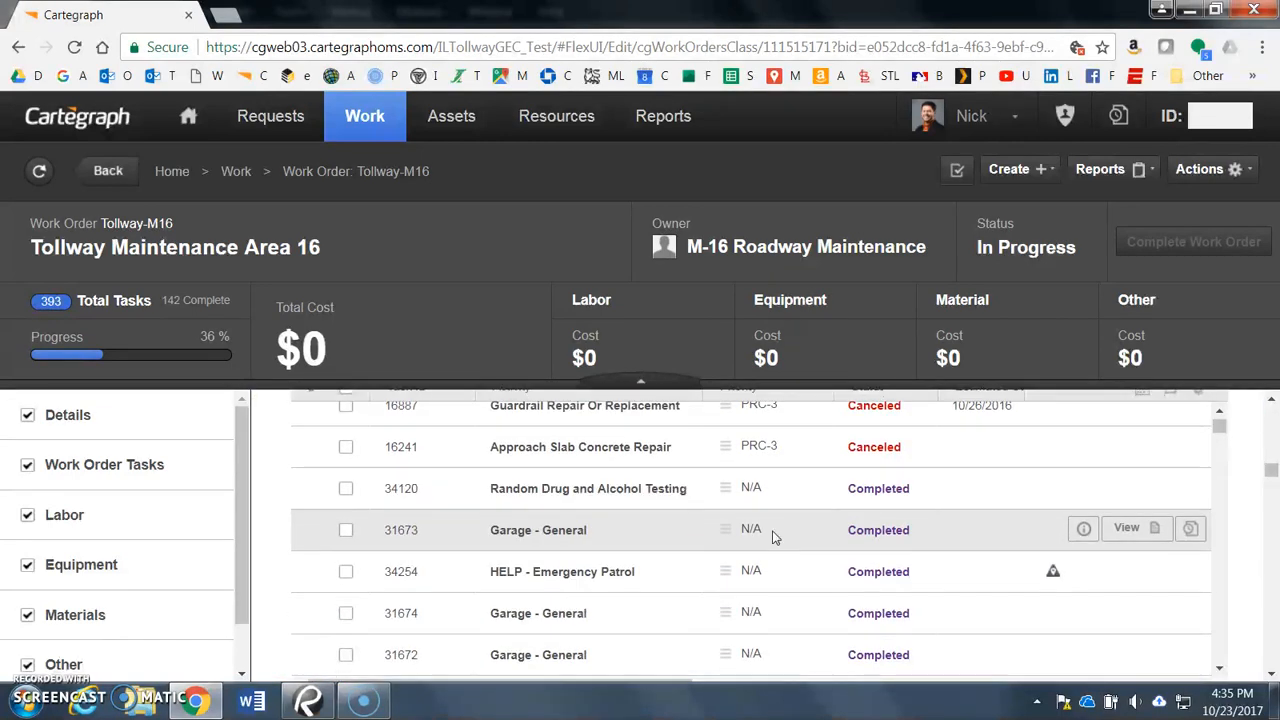
scroll(770, 528, down, 5)
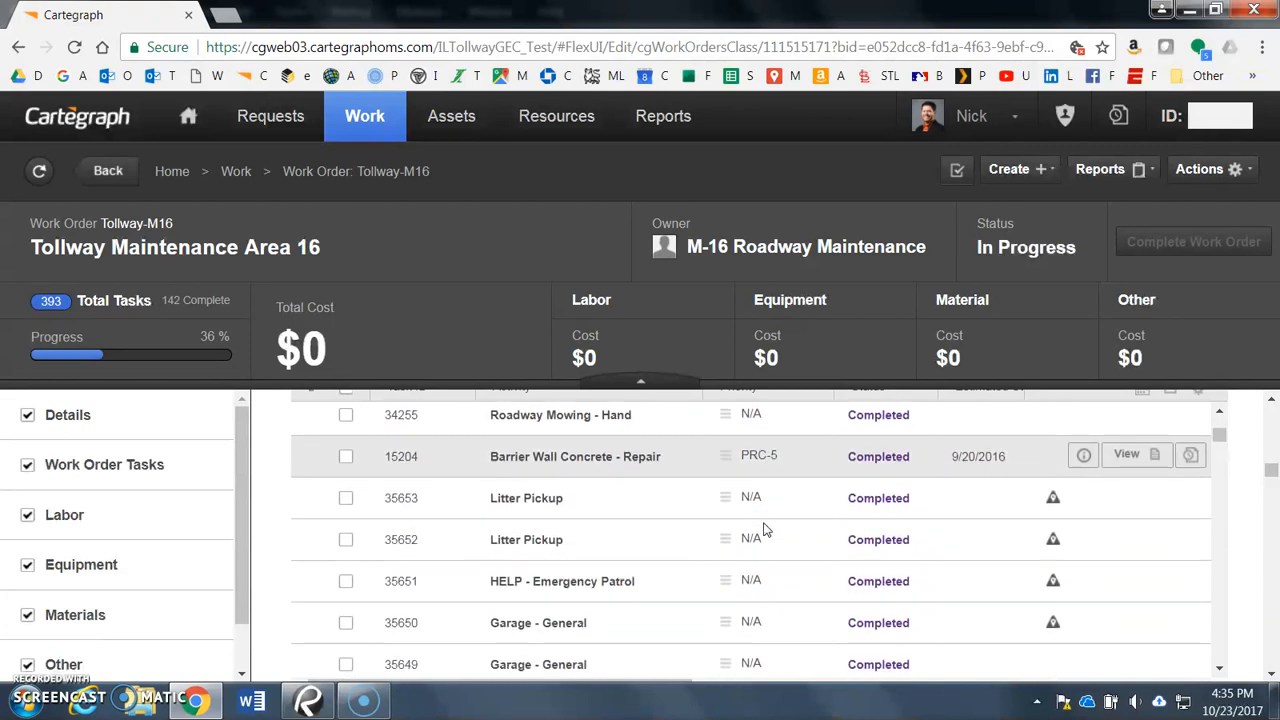
scroll(762, 530, down, 2)
scroll(788, 505, down, 5)
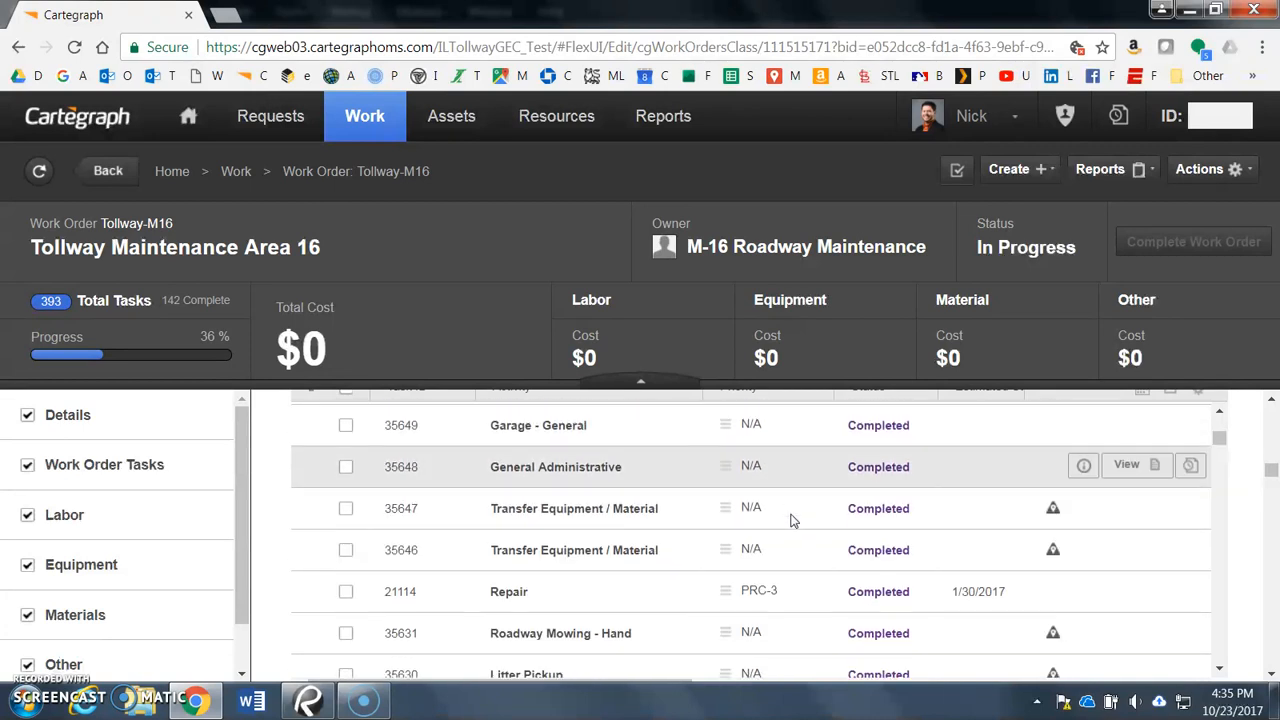
scroll(791, 508, down, 4)
drag(1220, 453, 1219, 510)
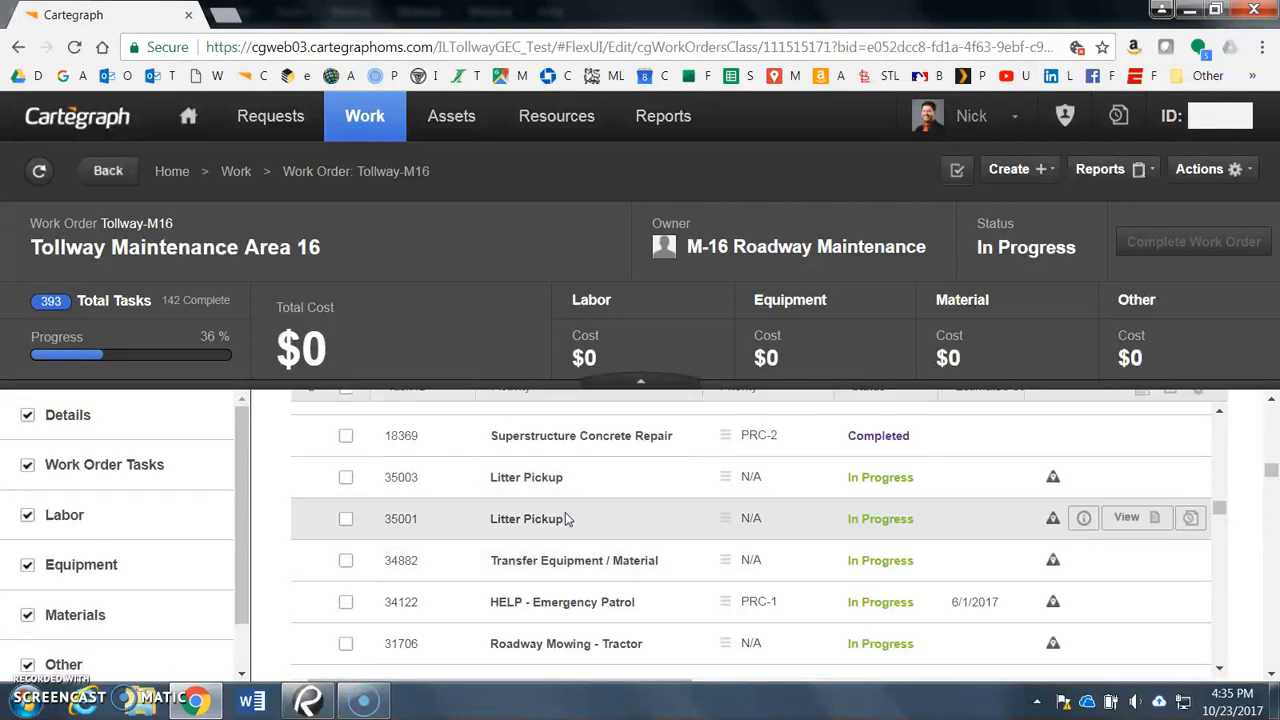
scroll(565, 530, down, 3)
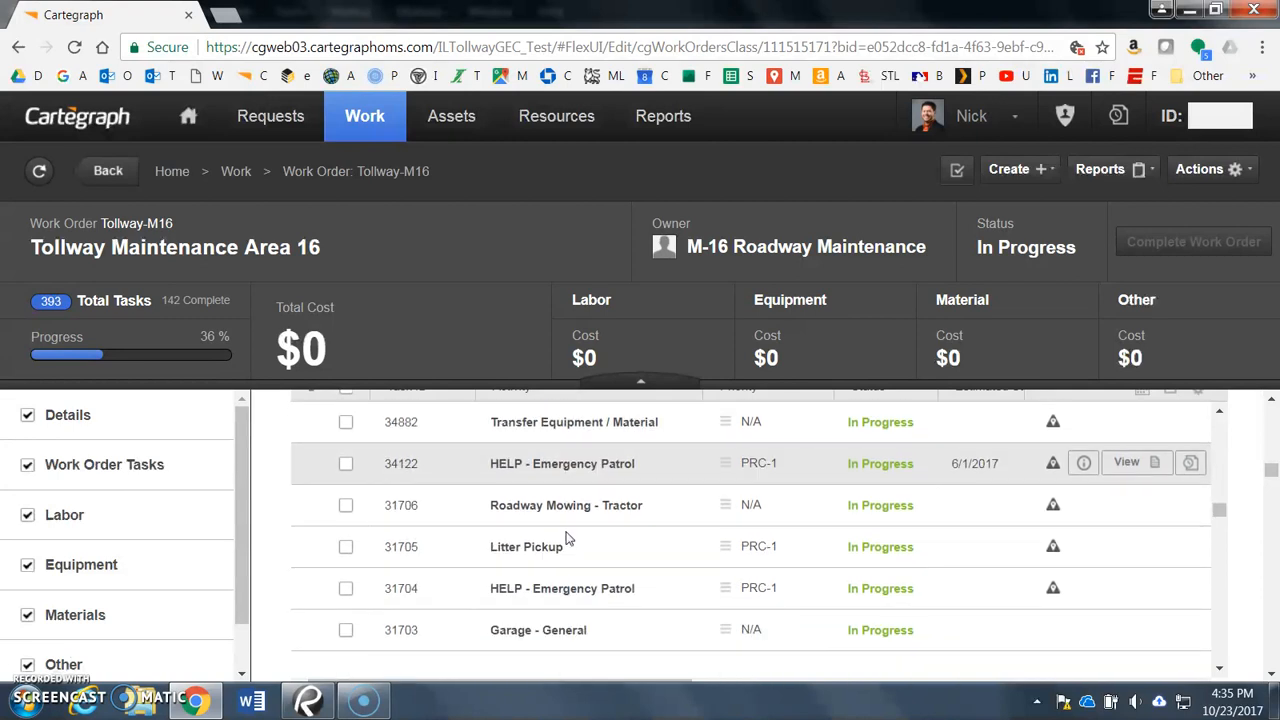
scroll(568, 537, down, 5)
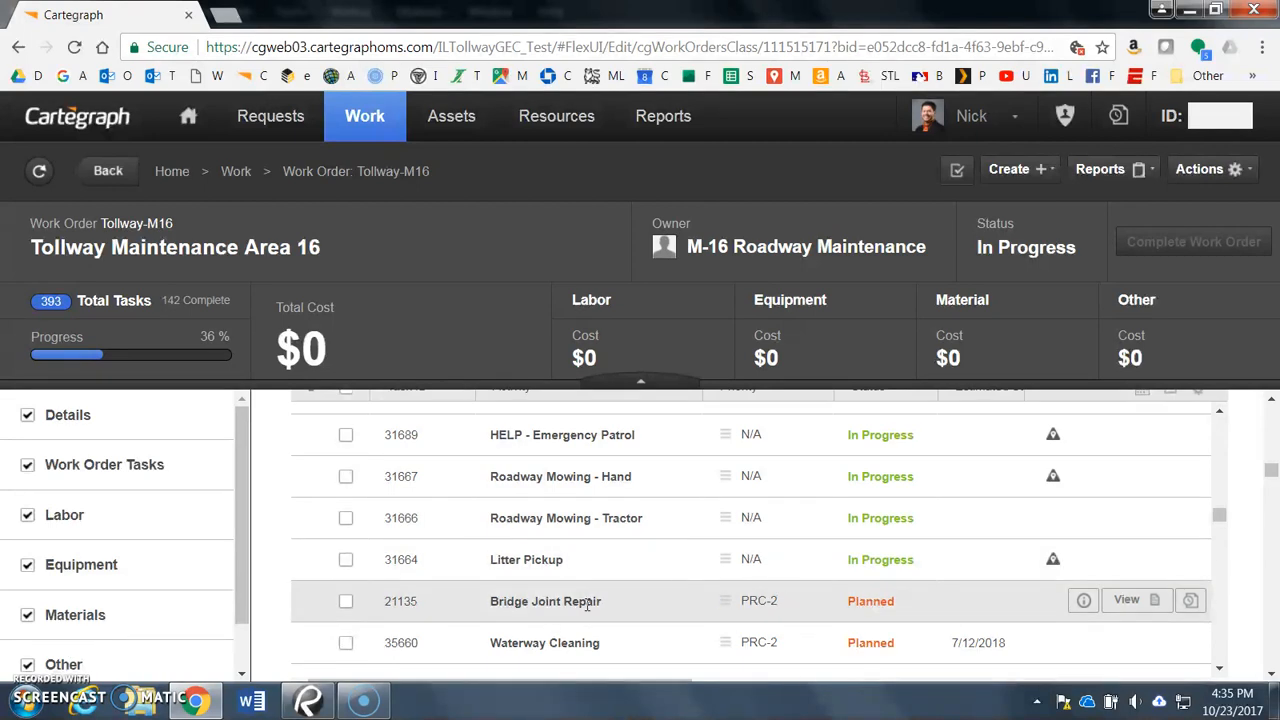
click(1127, 600)
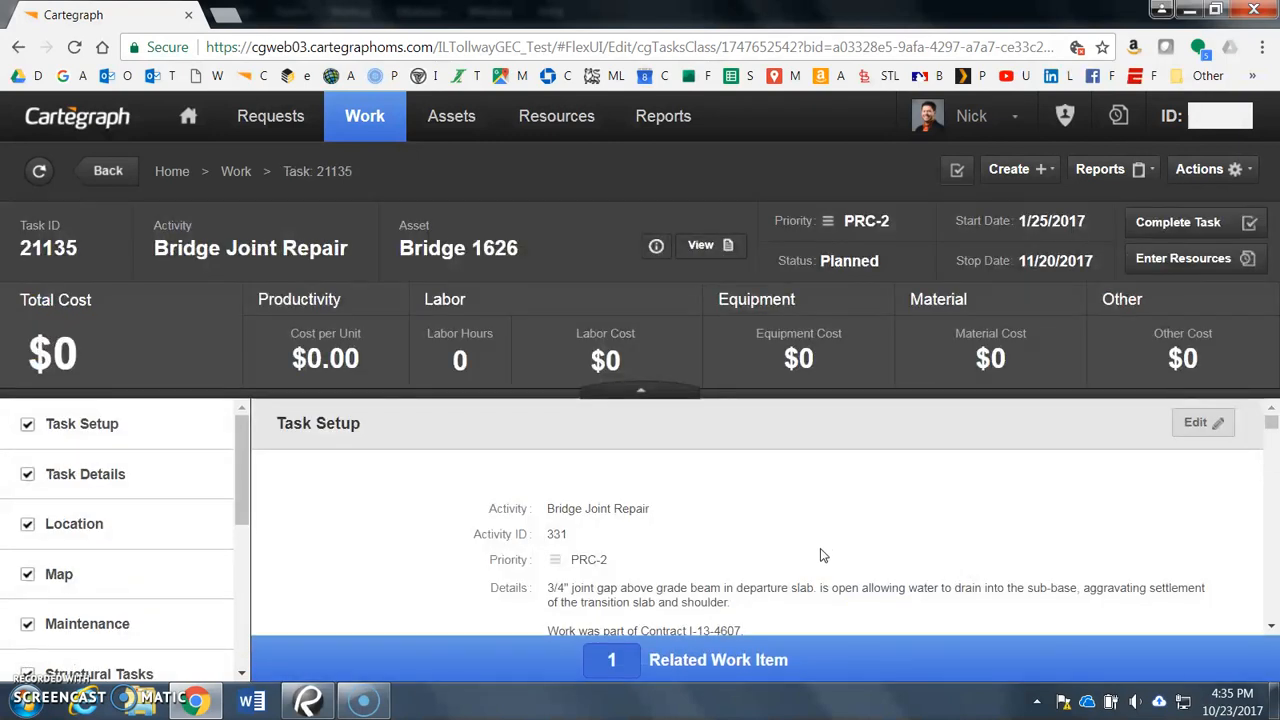
- Review the Bridge Joint Repair task's setup, details, assignments, location and map sections
scroll(830, 577, down, 1)
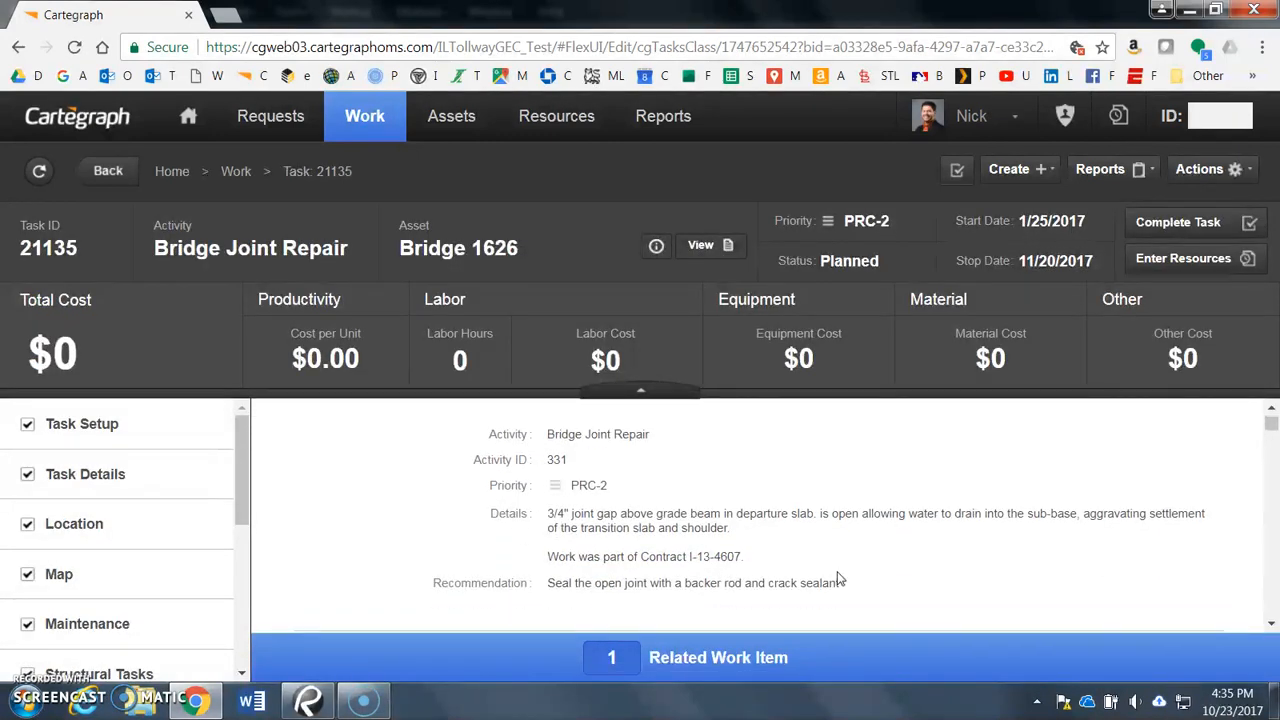
scroll(772, 555, down, 6)
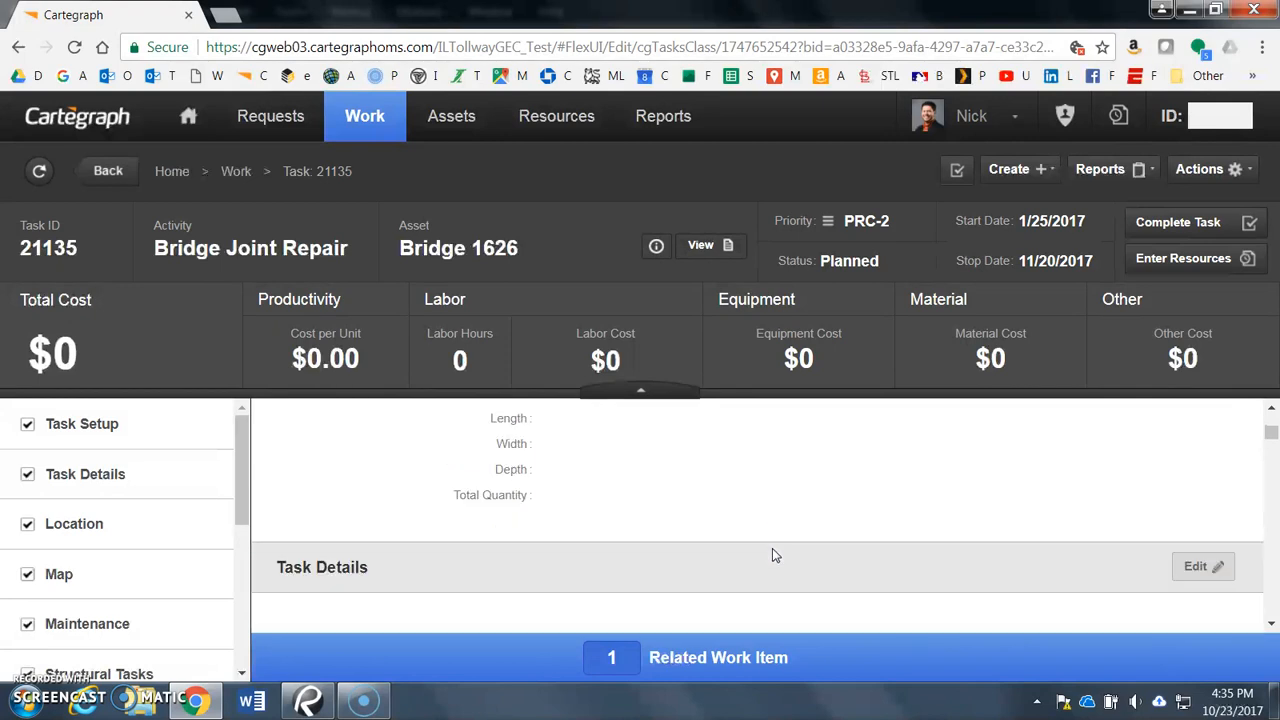
scroll(776, 549, down, 5)
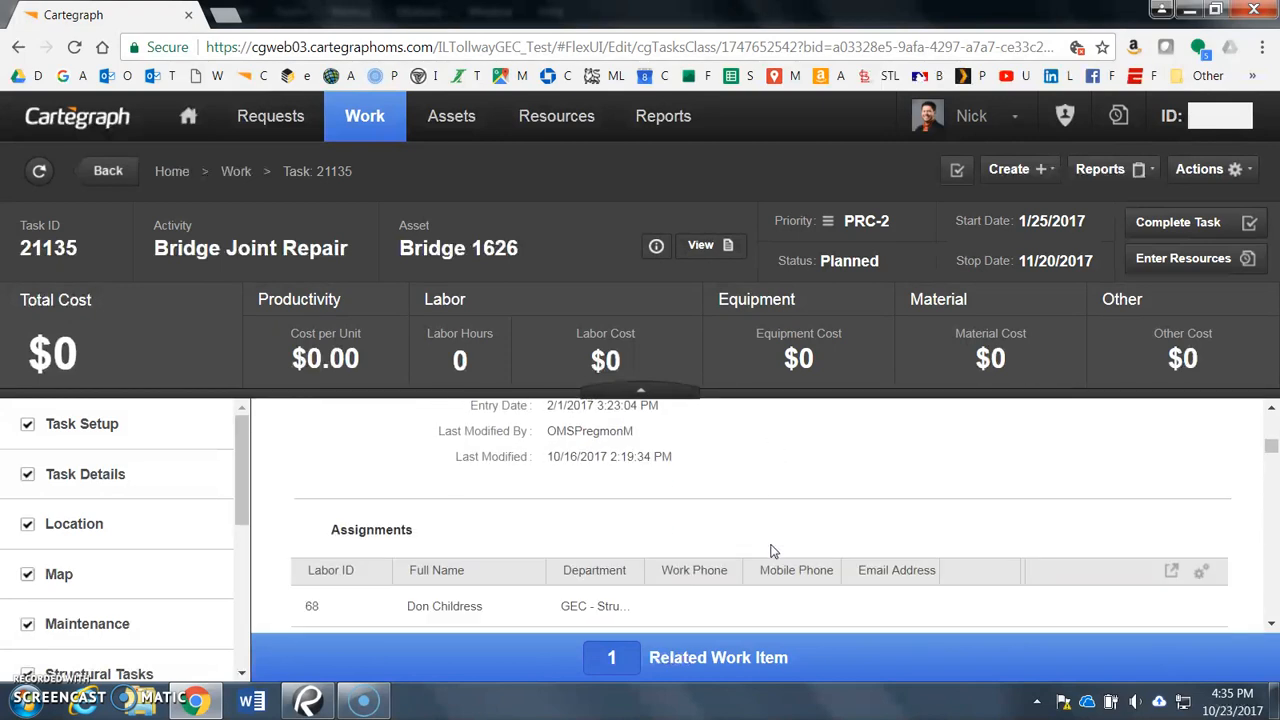
scroll(772, 548, down, 5)
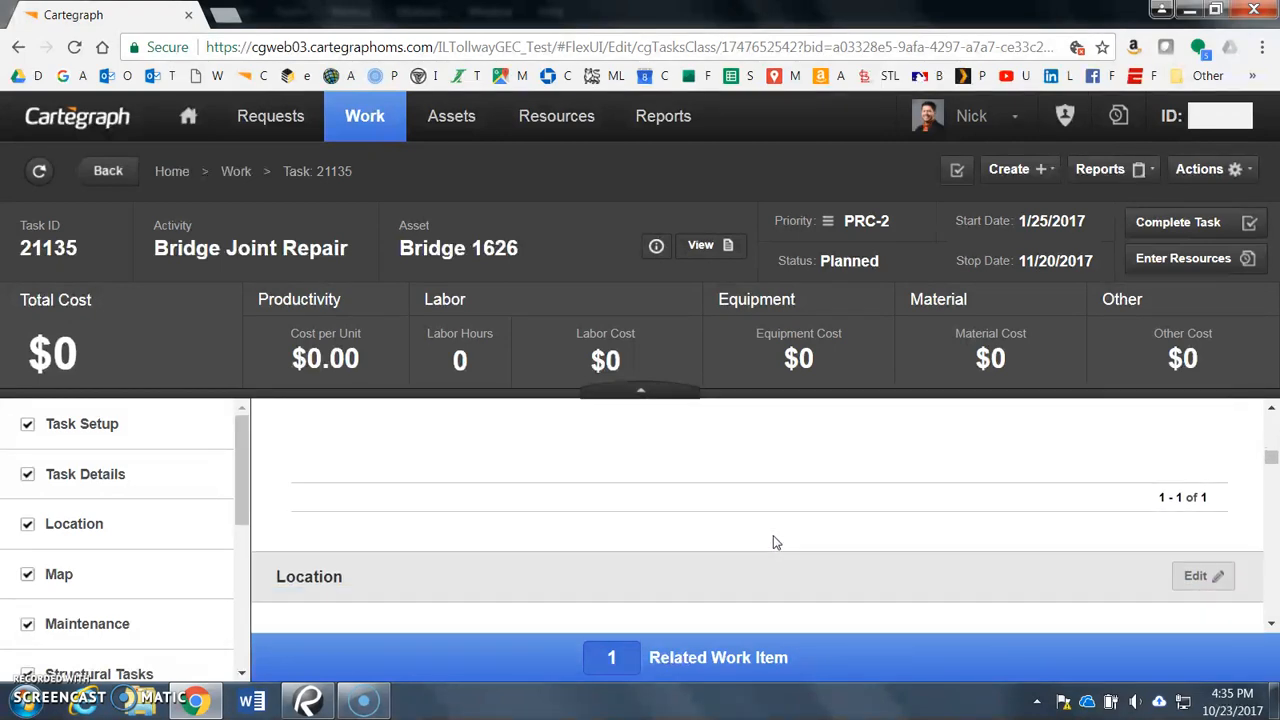
scroll(776, 538, down, 1)
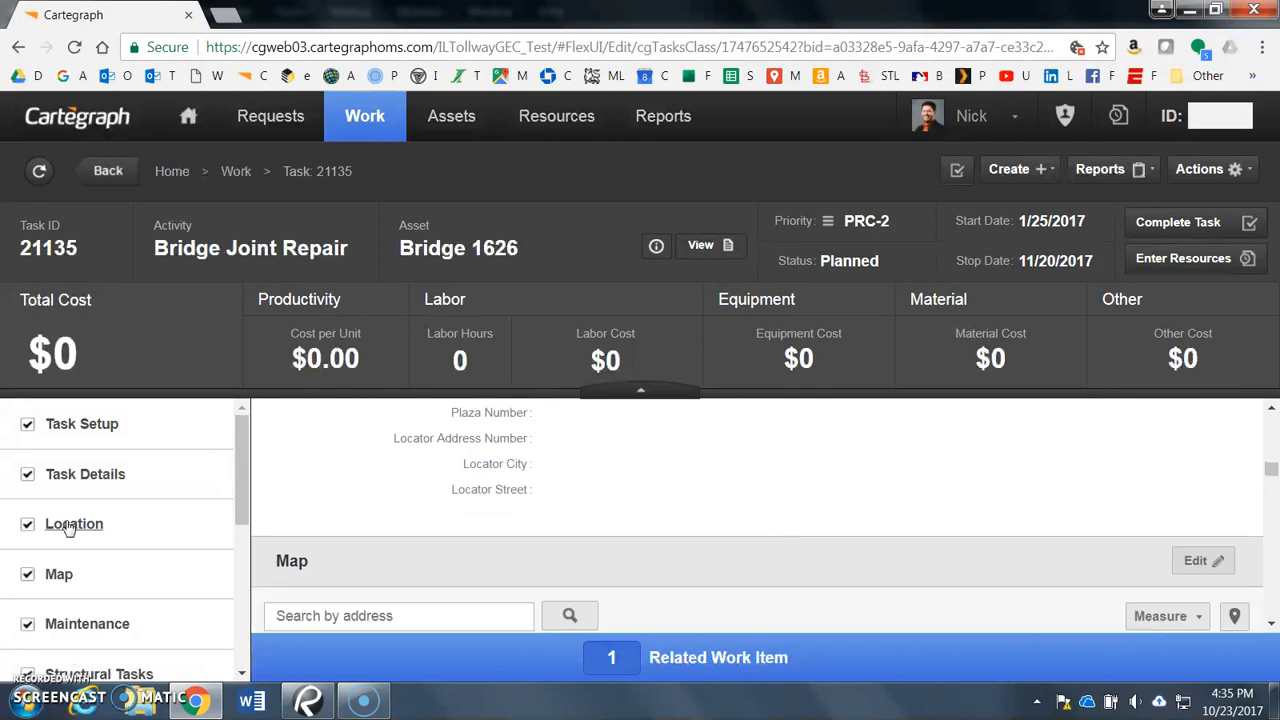
scroll(100, 540, down, 2)
- Open the task's Tracking section for editing, check the available monitor intervals and fields, and cancel the edit
click(152, 526)
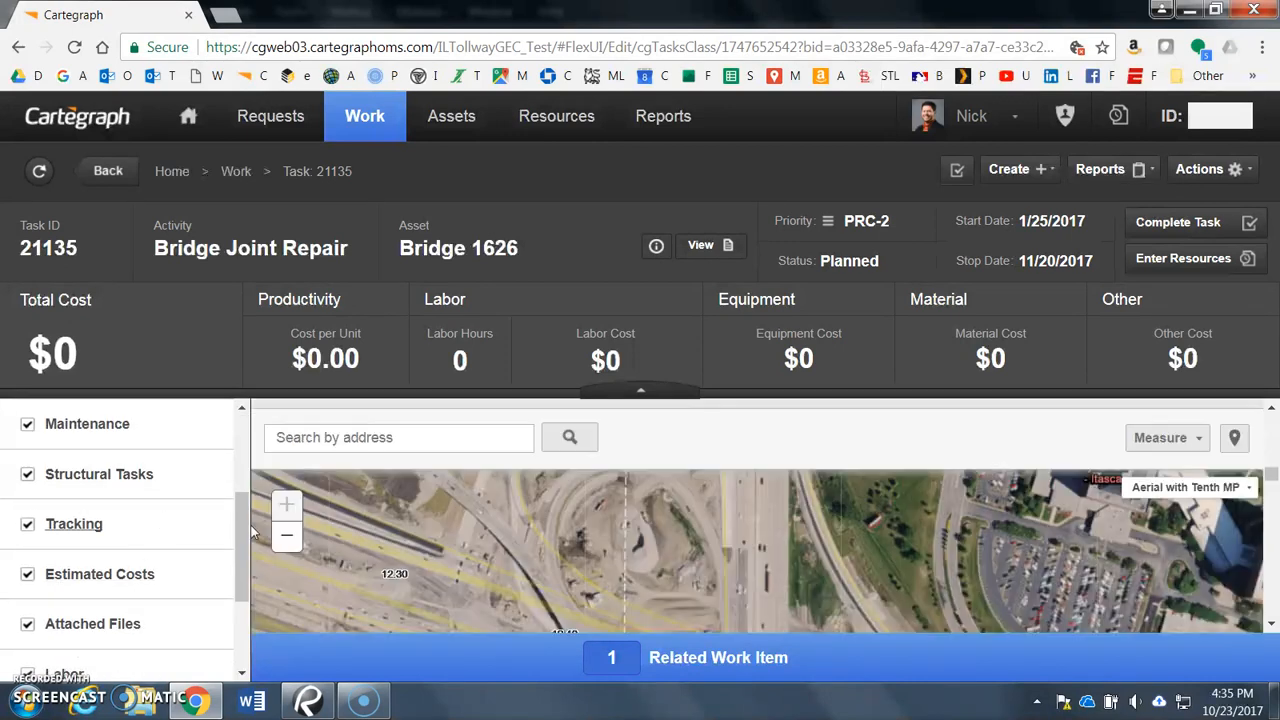
click(1200, 423)
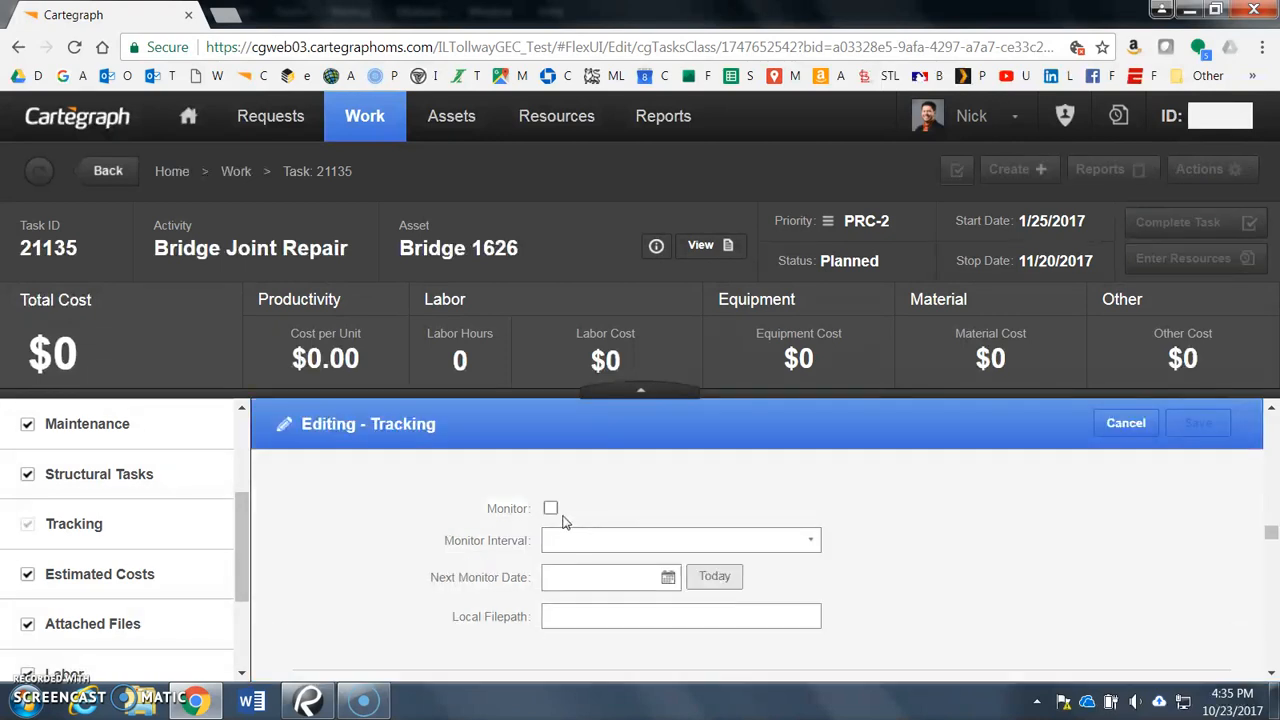
click(791, 540)
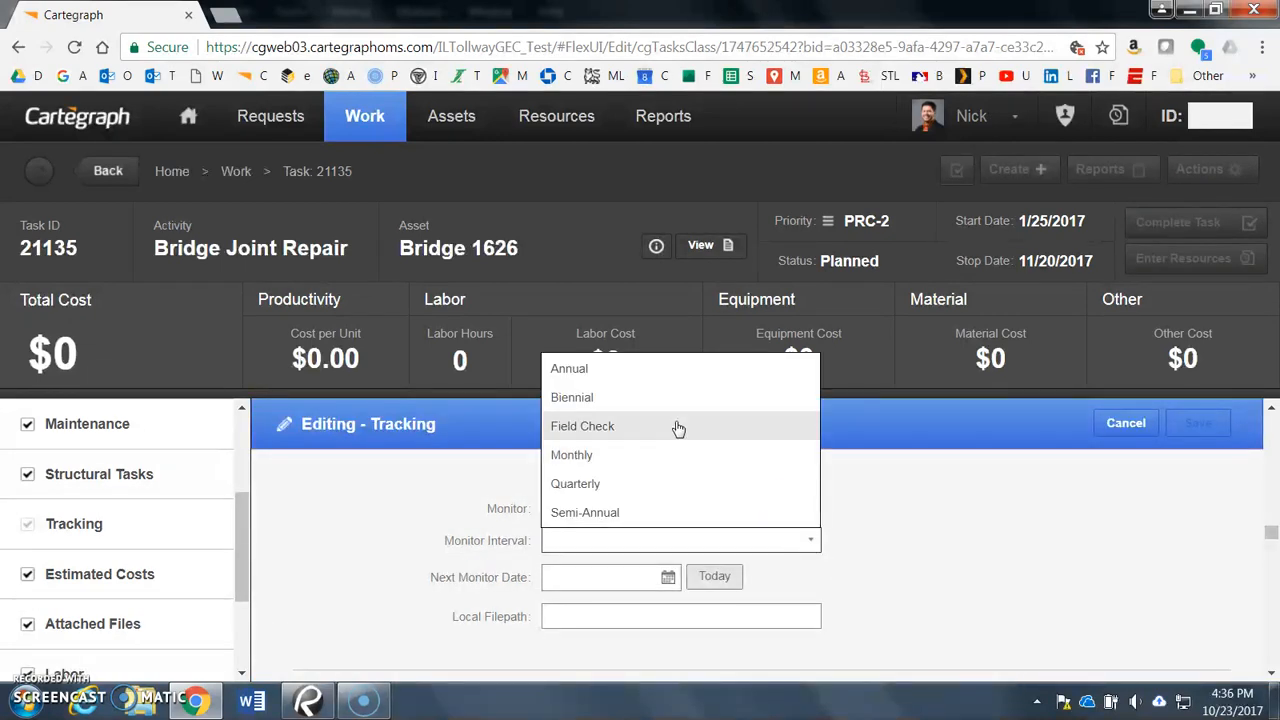
click(1100, 528)
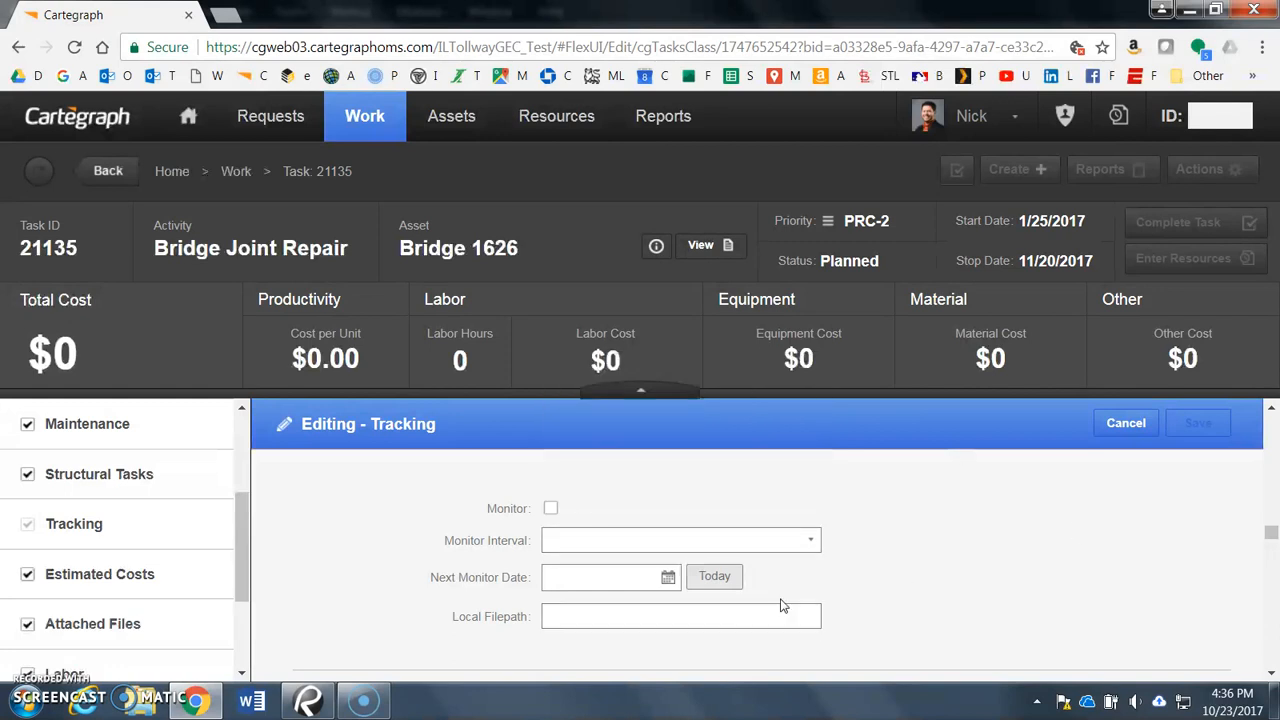
scroll(940, 595, down, 3)
scroll(940, 597, up, 3)
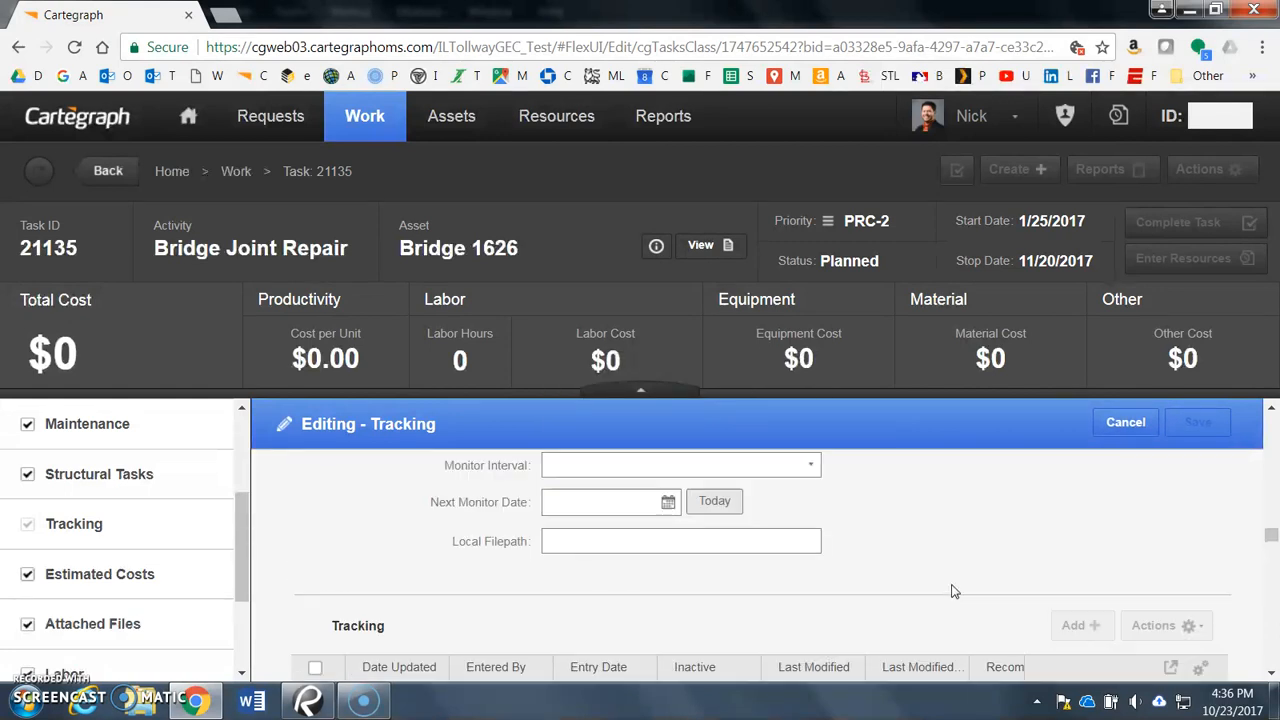
click(1128, 424)
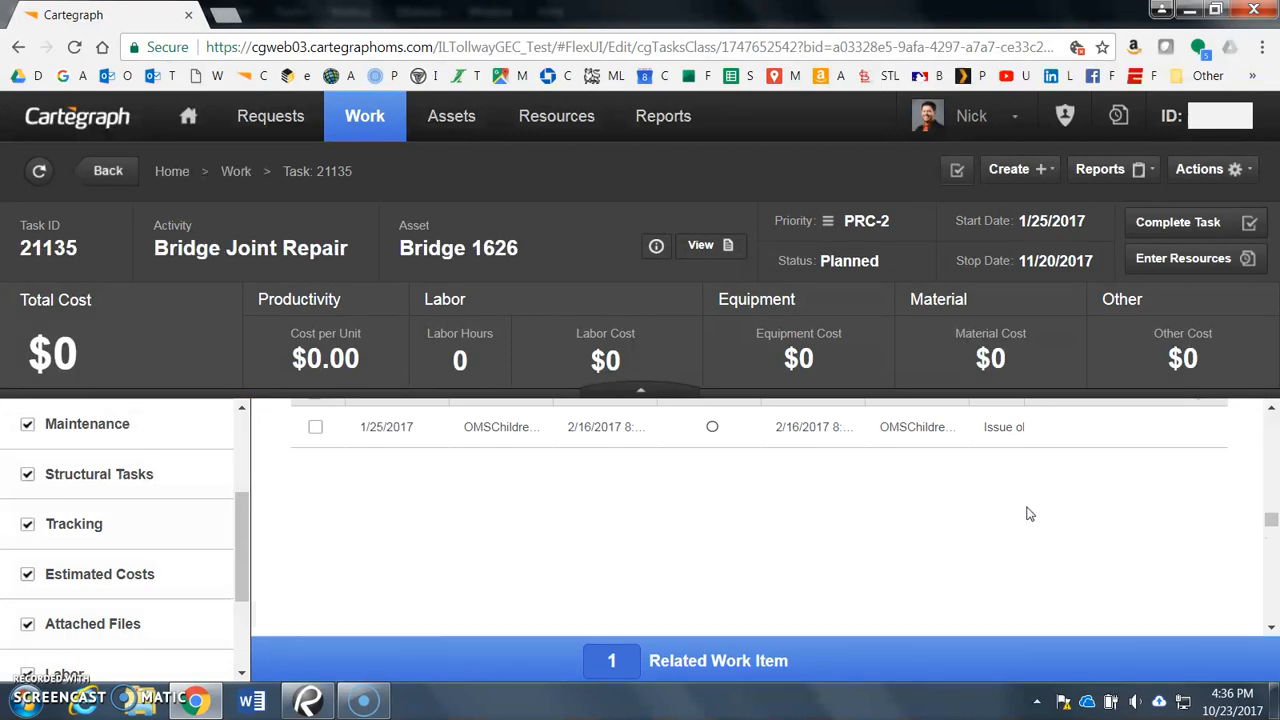
- Start a new tracking entry for the task, dated today (10/23/2017), with the state set to Status
scroll(780, 563, down, 3)
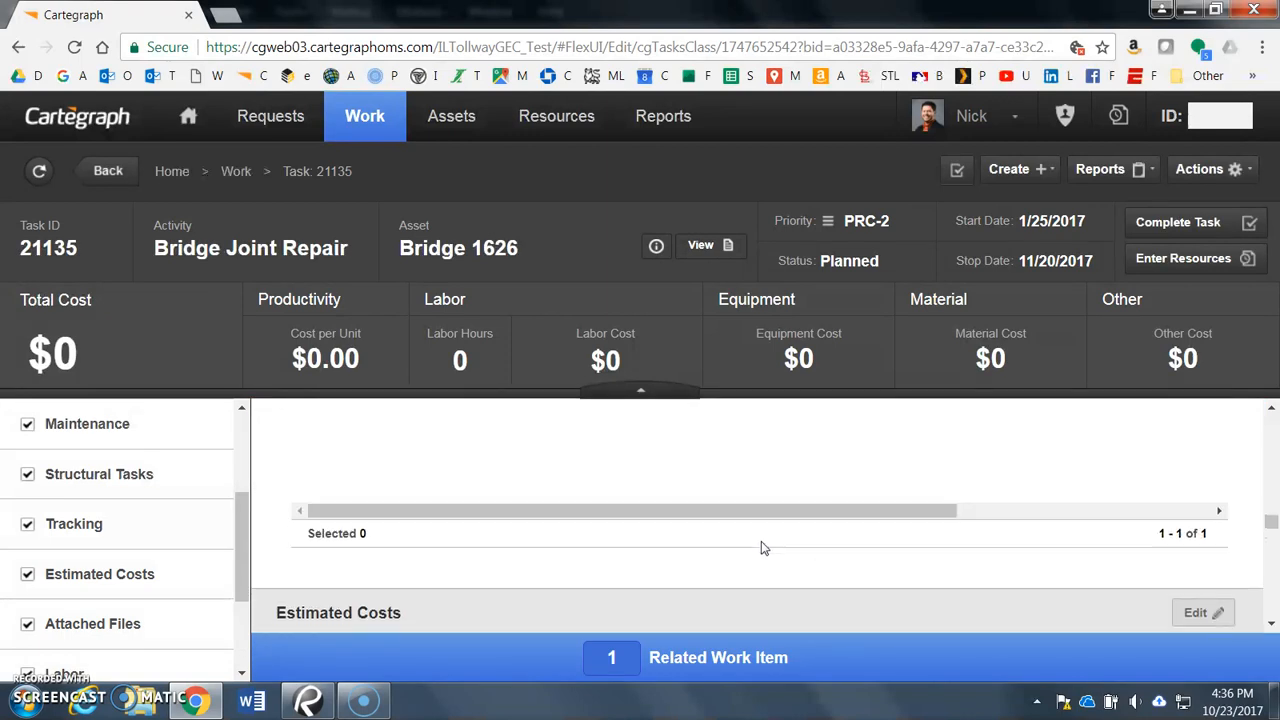
scroll(815, 557, up, 2)
scroll(815, 557, up, 2)
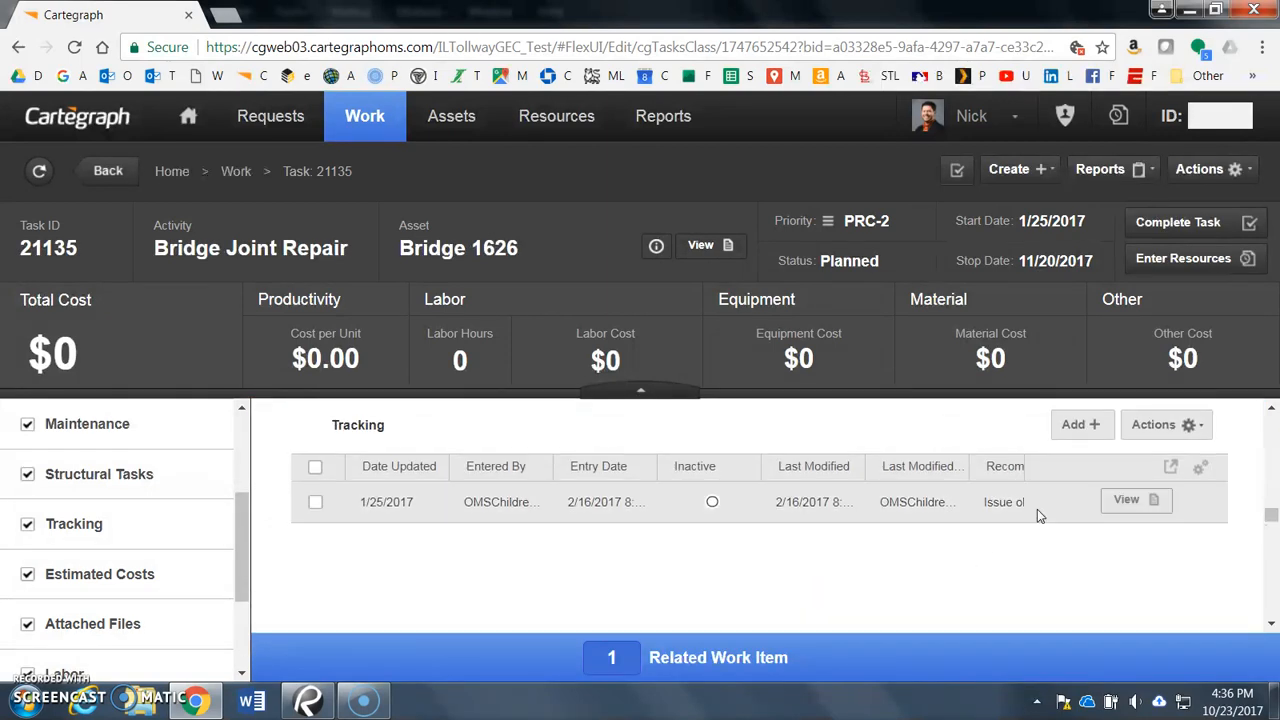
click(1090, 425)
click(460, 363)
click(545, 400)
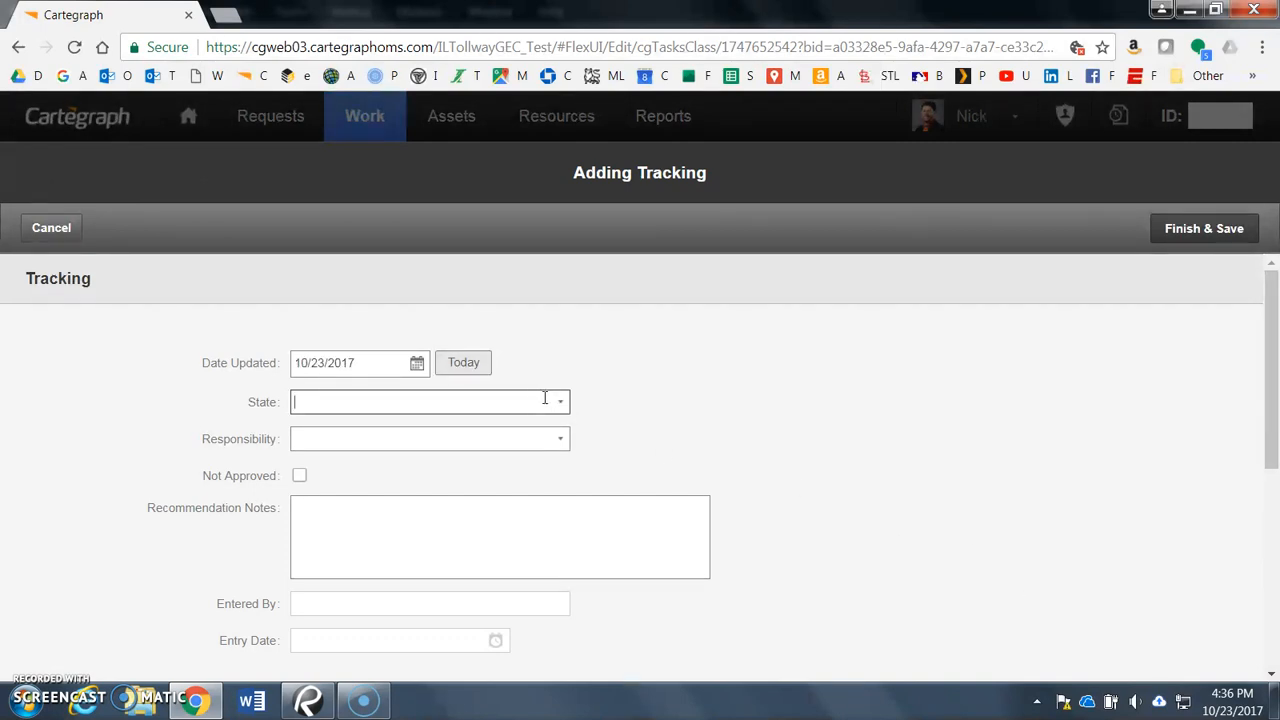
click(560, 405)
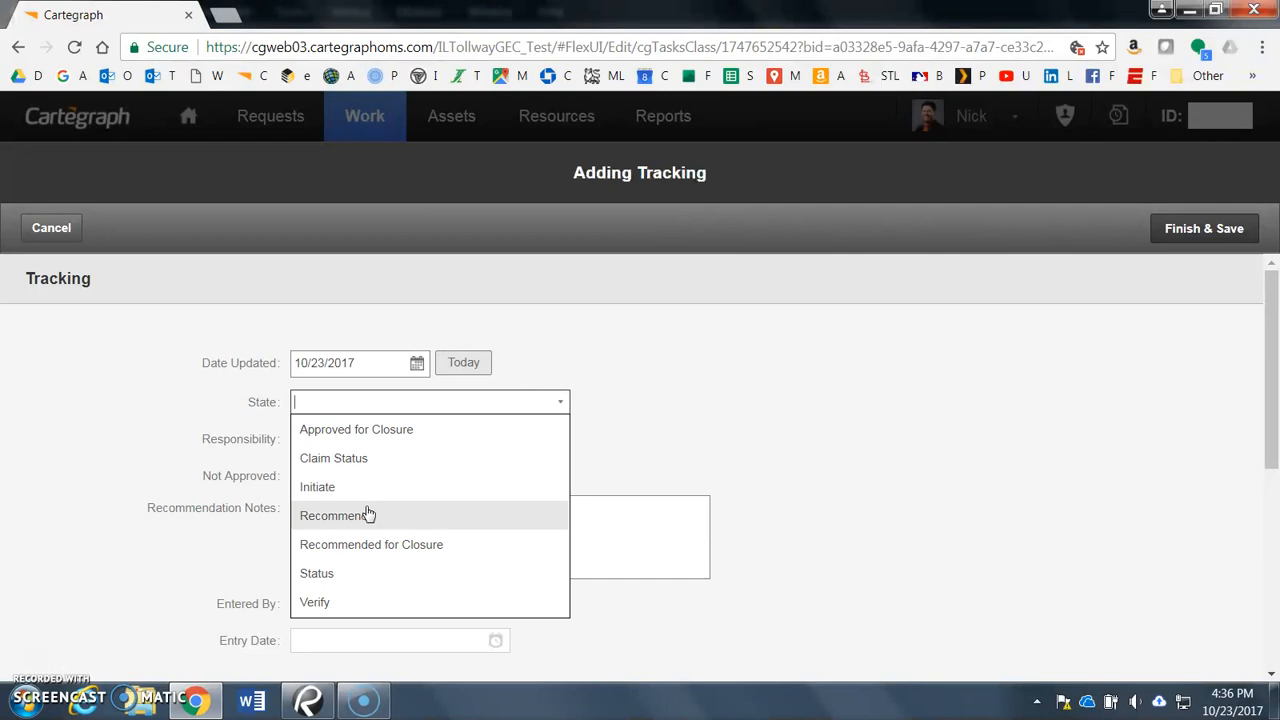
click(355, 575)
- Set the responsibility to GEC, add the recommendation note "M-16 reviewed this task and it's outside of our abilities." and save the tracking entry
click(366, 444)
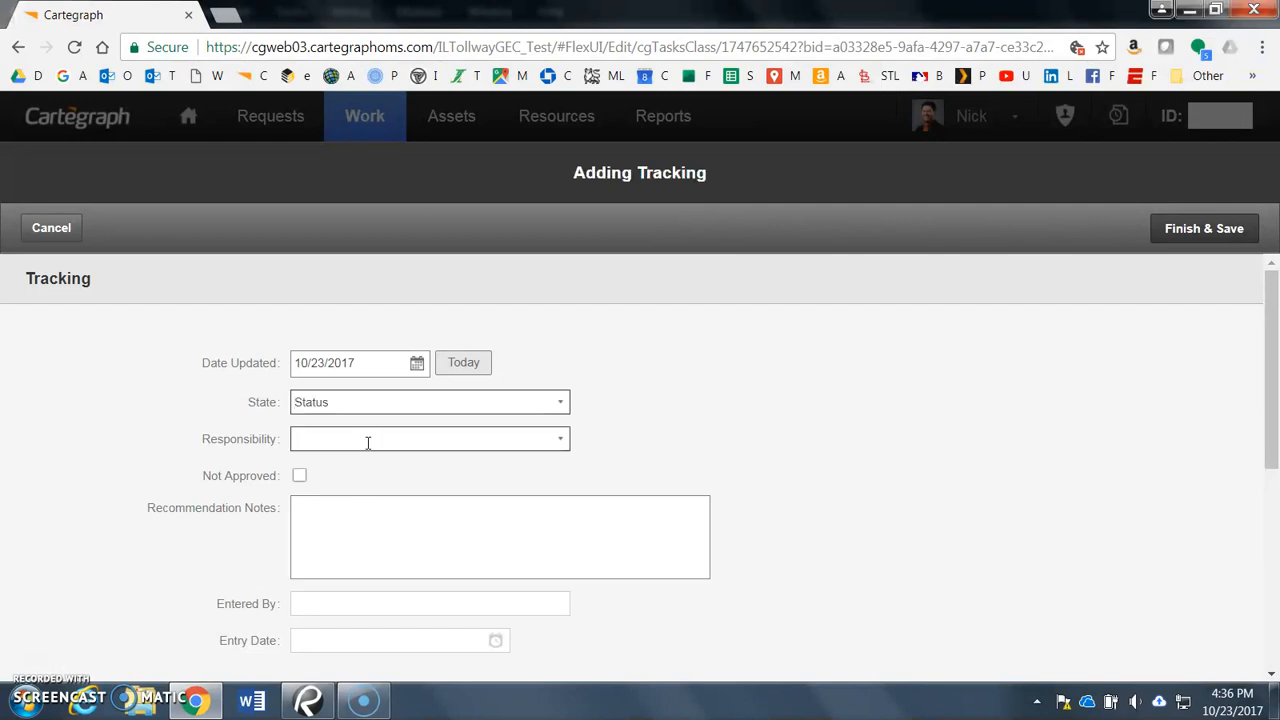
click(560, 440)
click(357, 476)
click(370, 545)
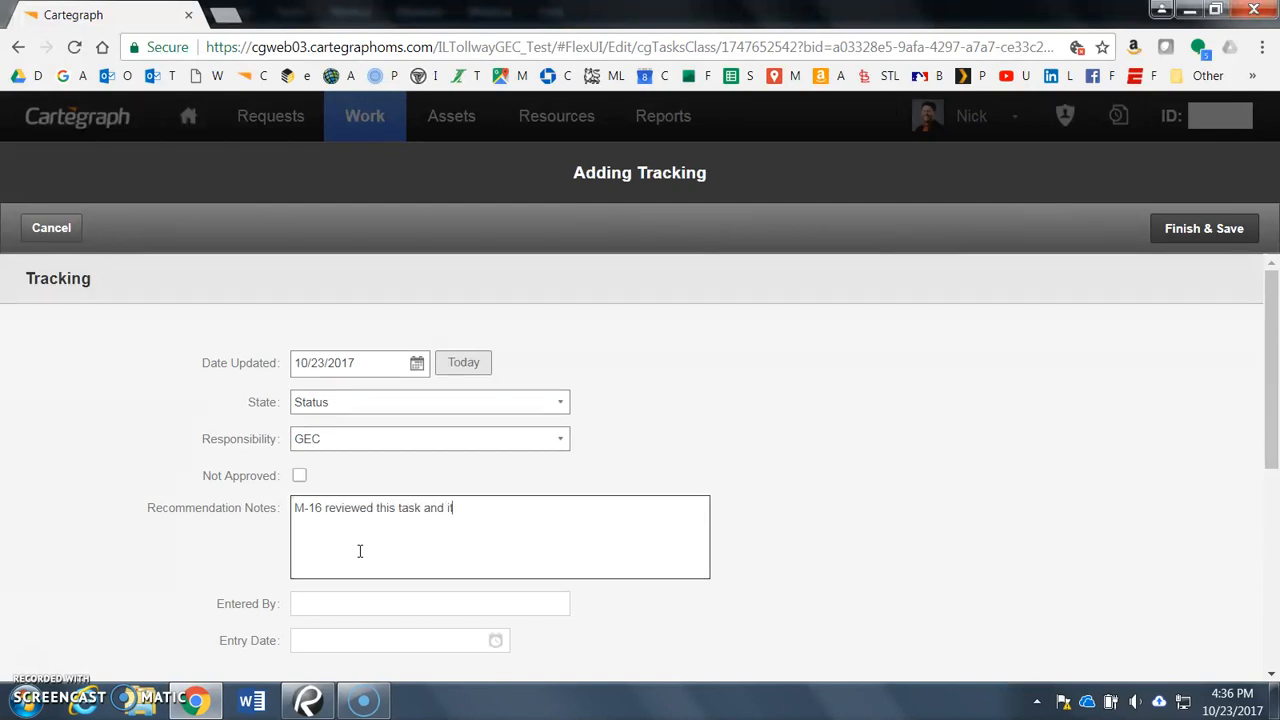
text(e of our abilities.)
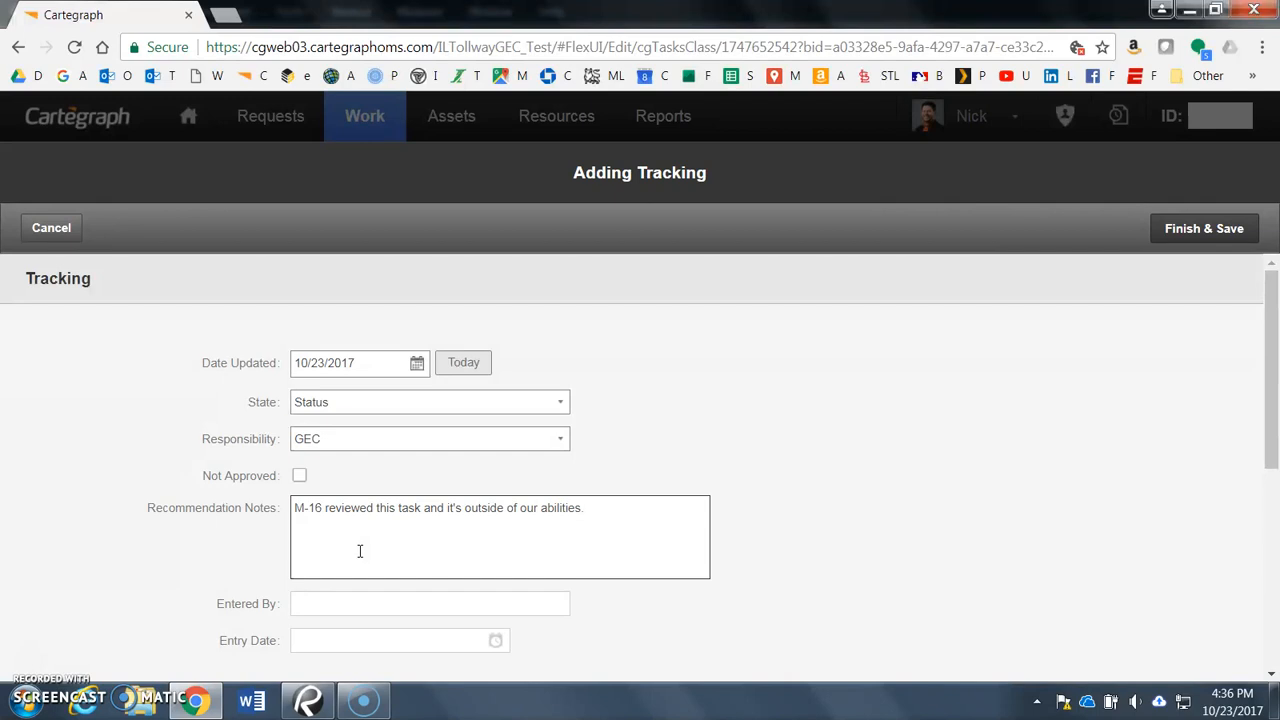
click(1118, 331)
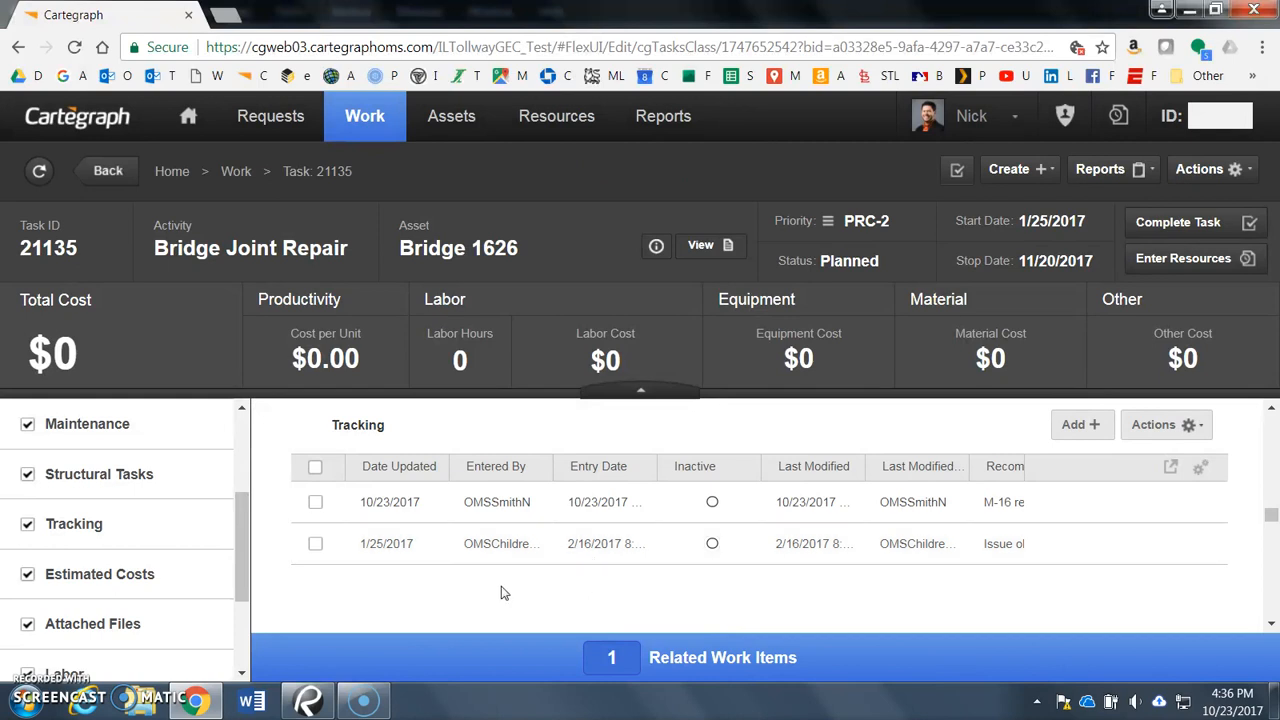
- Reassign the Bridge Joint Repair task to the _General Defects work order in its Task Details and save the change
scroll(658, 589, up, 5)
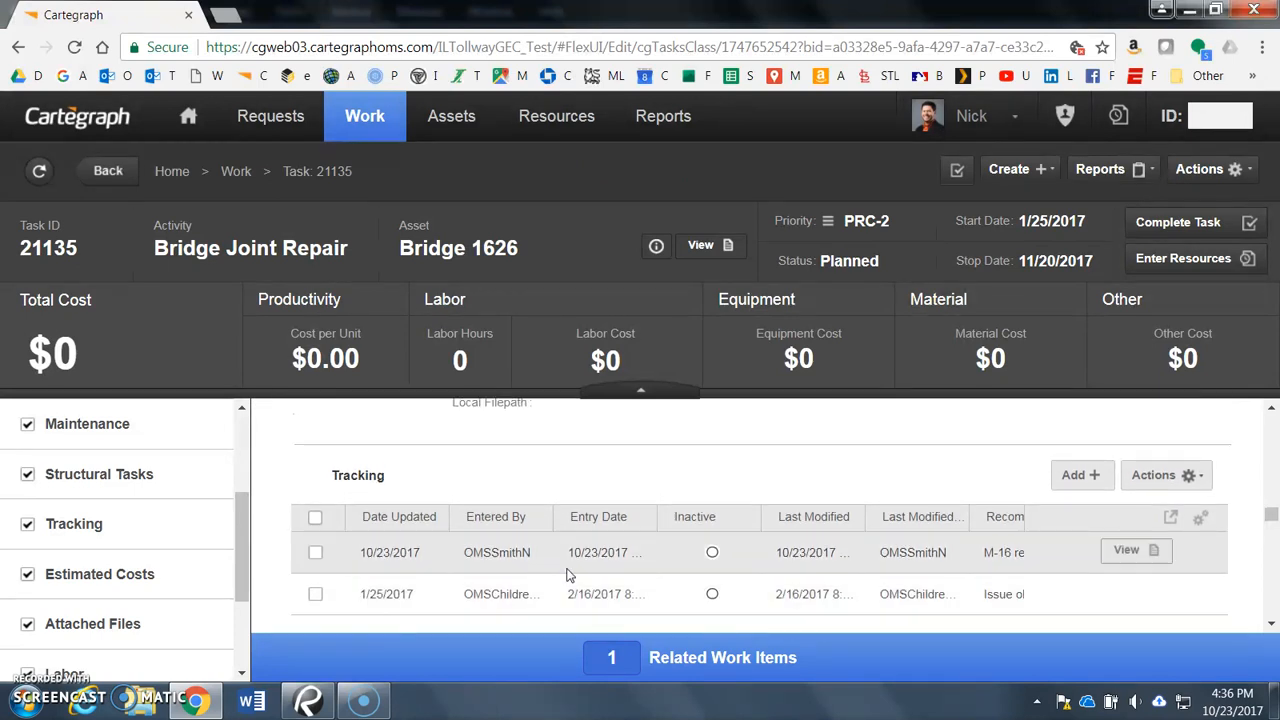
scroll(620, 578, up, 10)
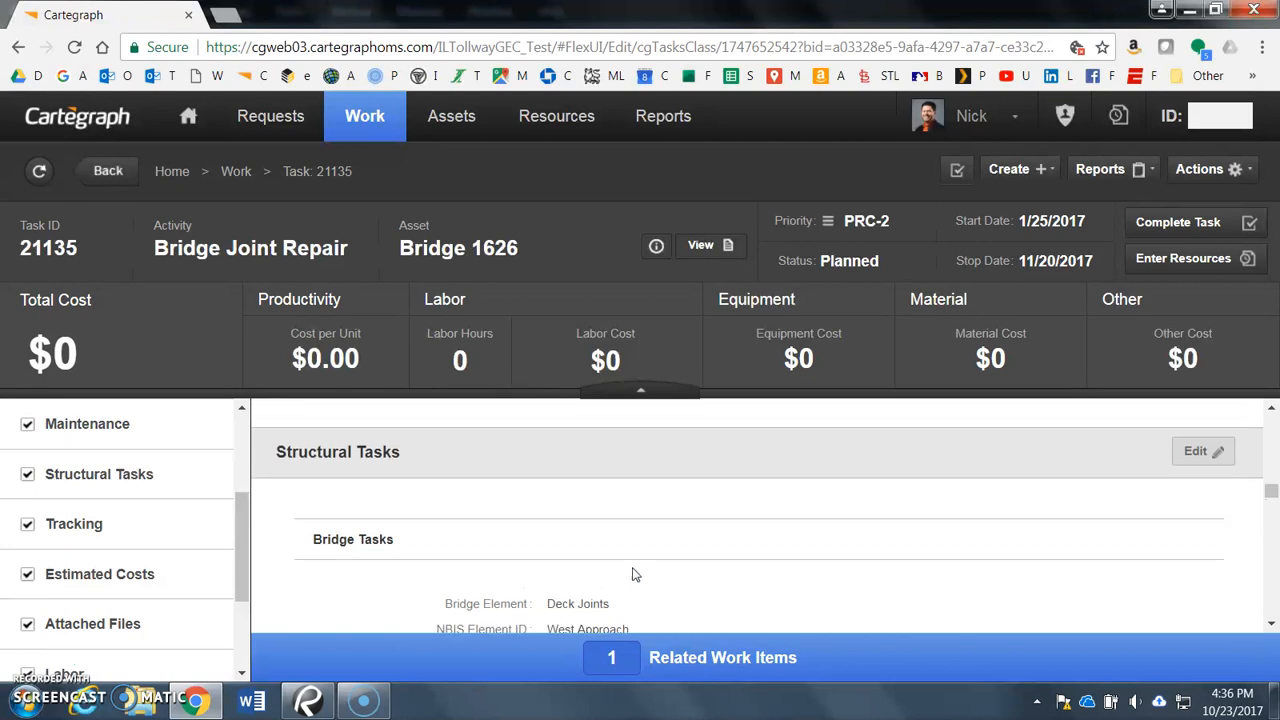
scroll(635, 573, up, 3)
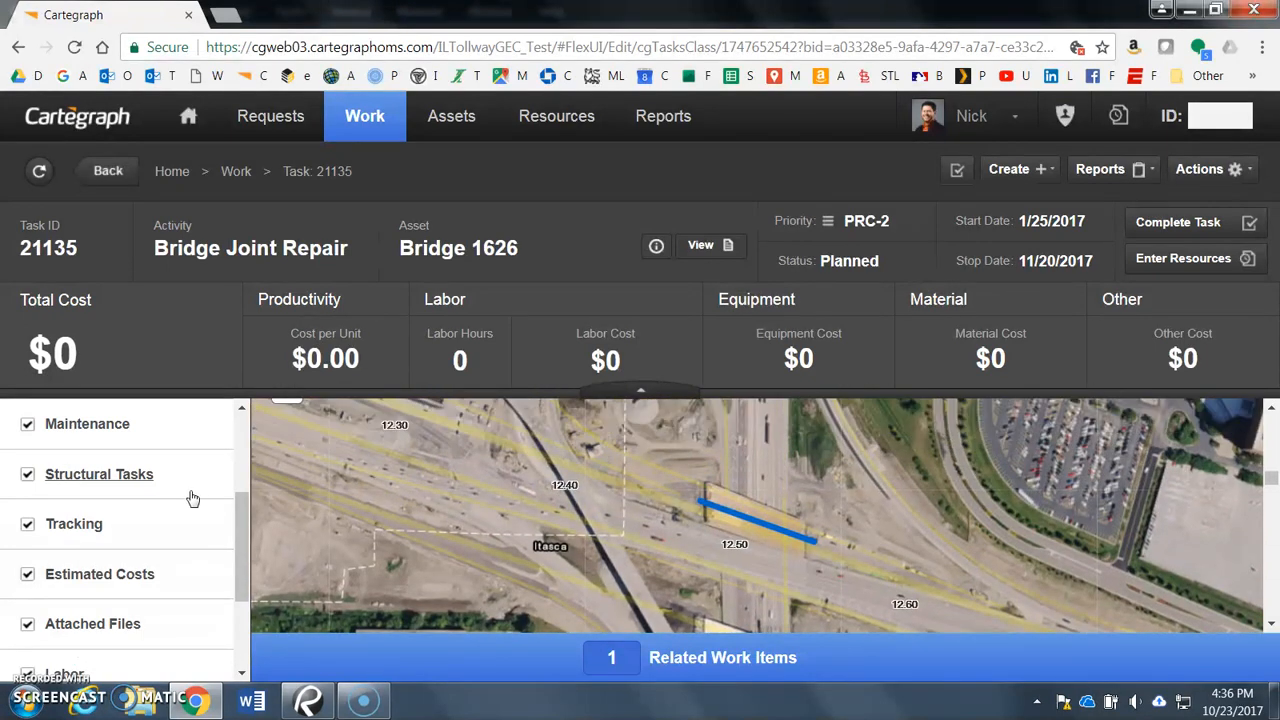
scroll(219, 471, up, 2)
click(216, 472)
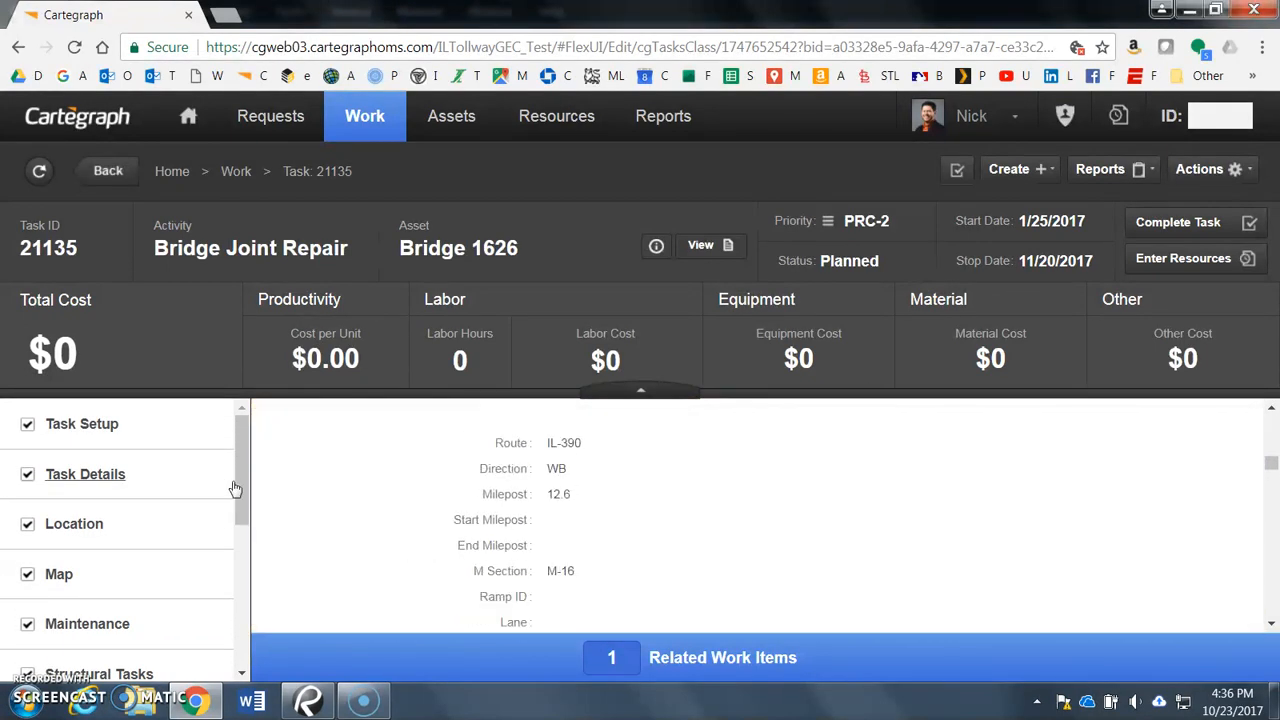
click(1195, 423)
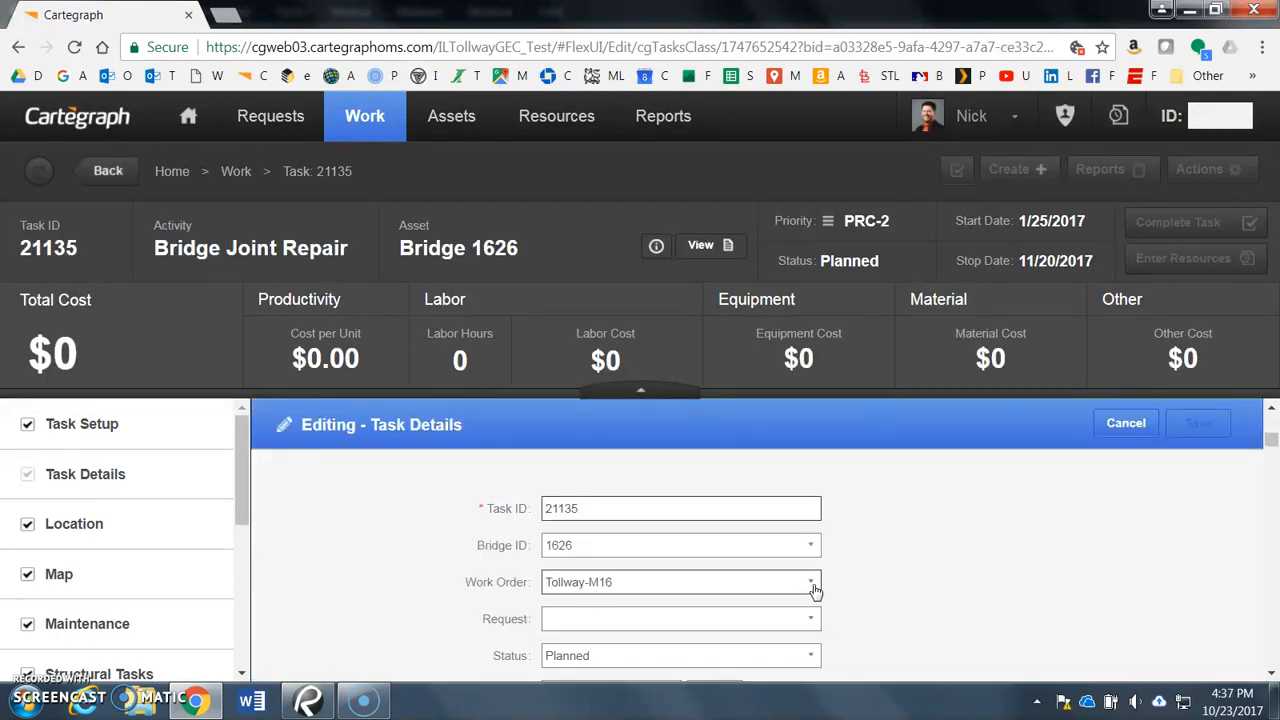
click(811, 585)
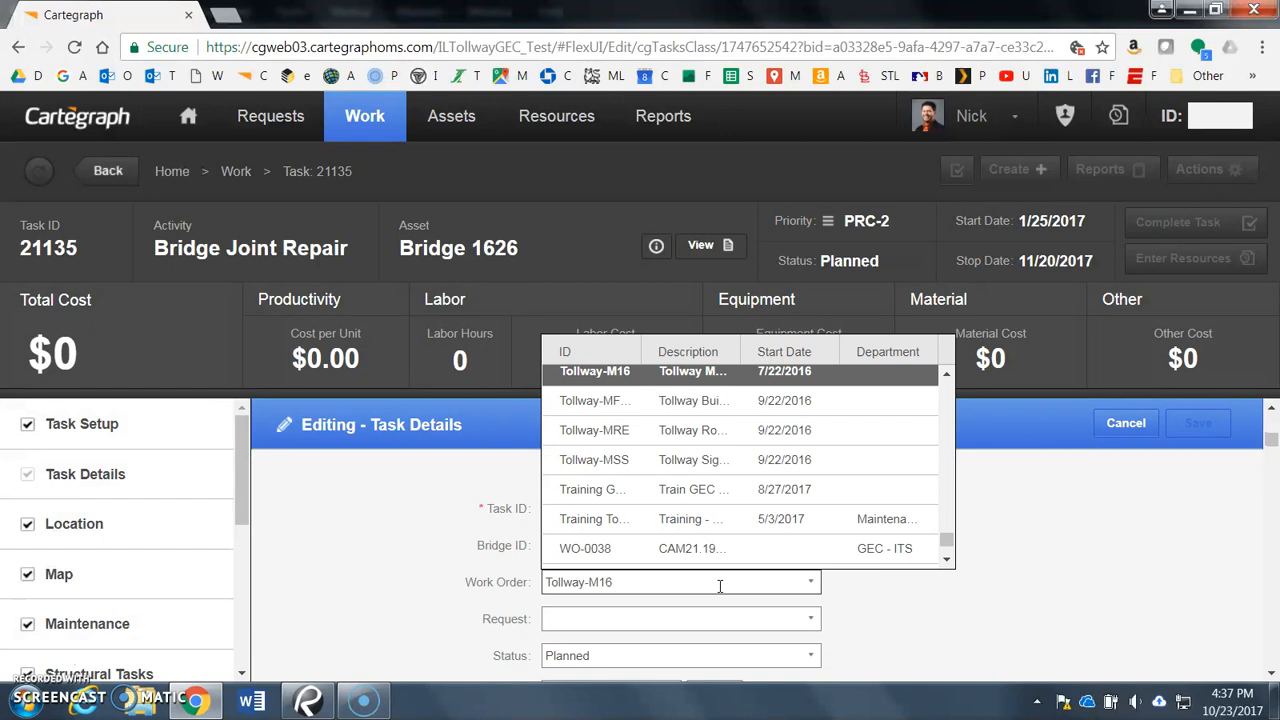
drag(700, 580, 428, 572)
text(g)
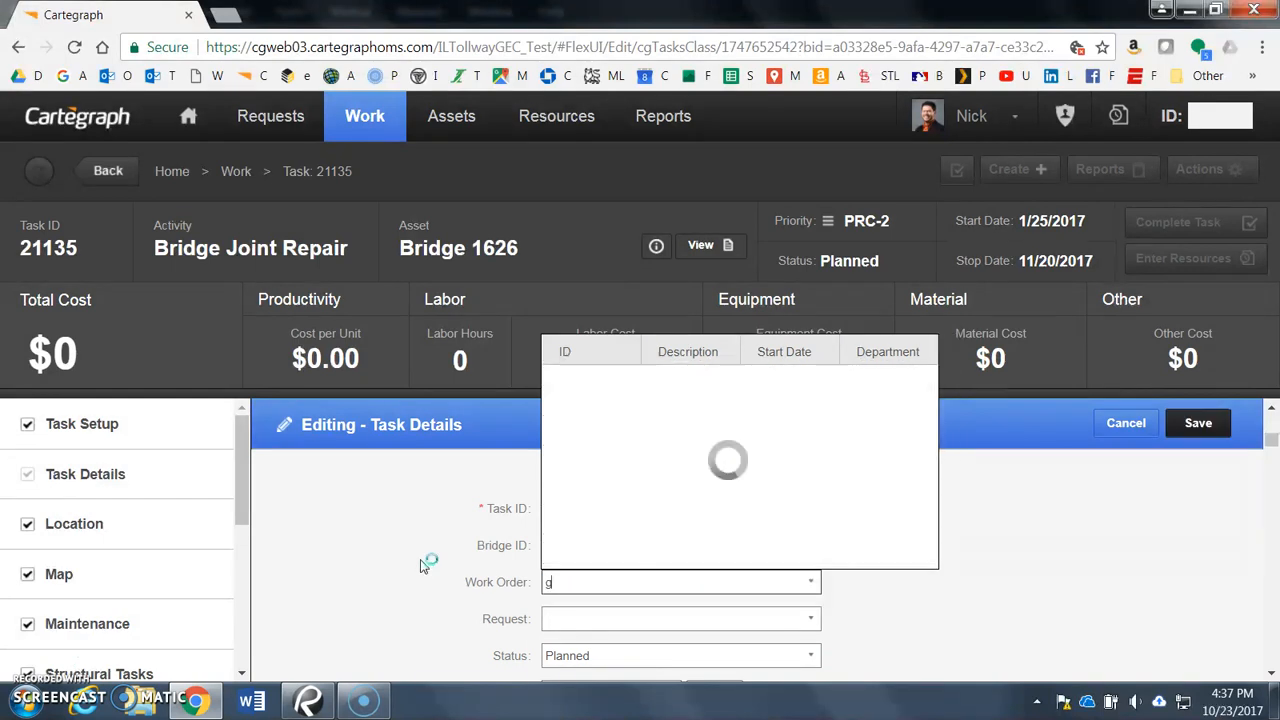
text(eneral)
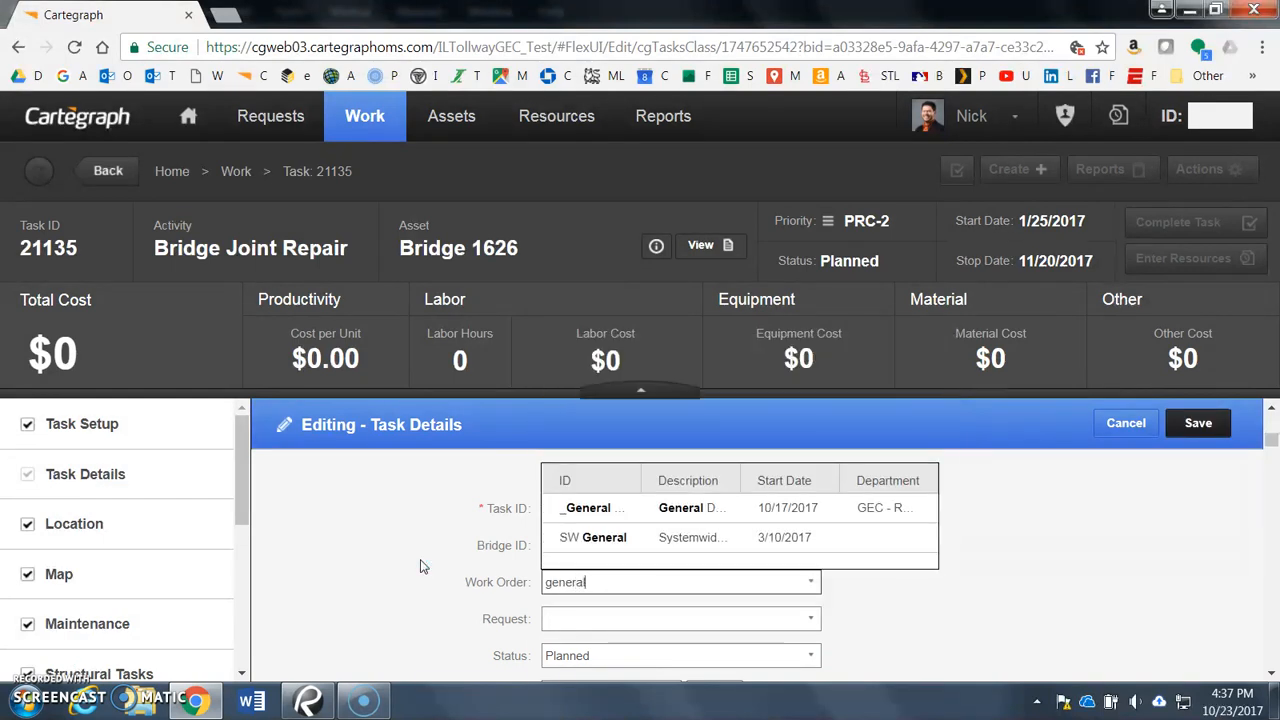
click(597, 510)
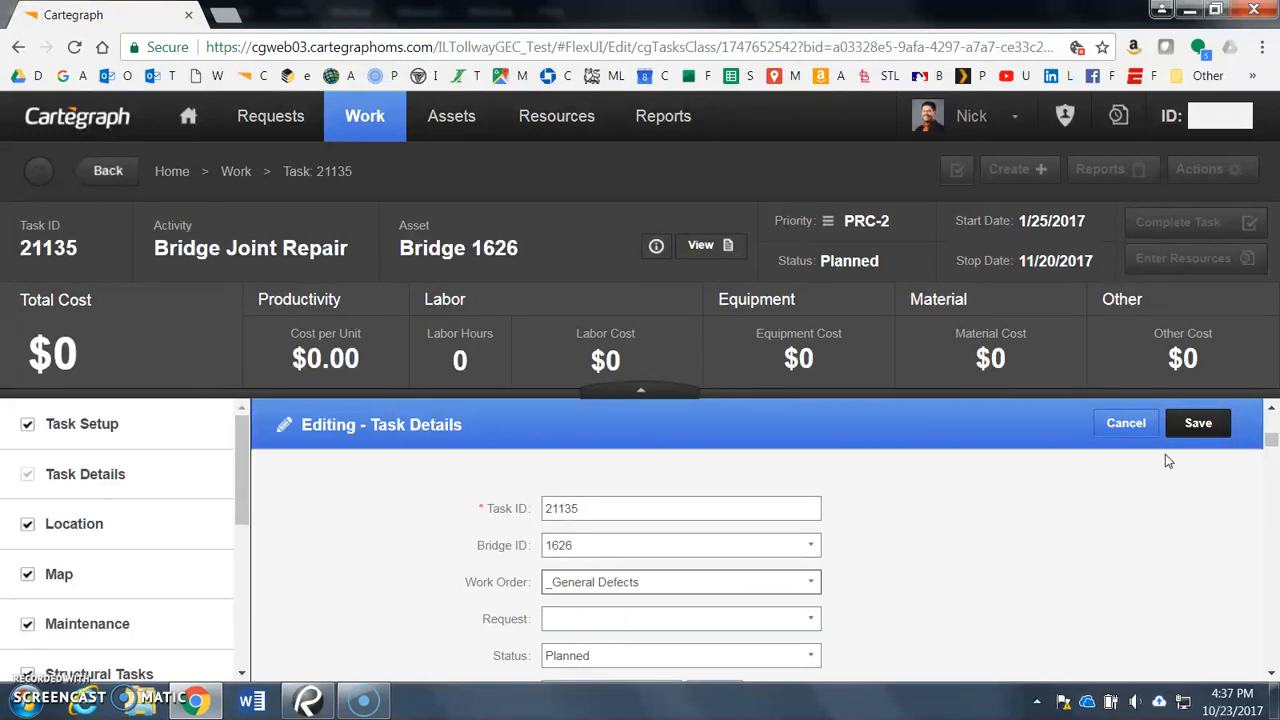
click(1196, 425)
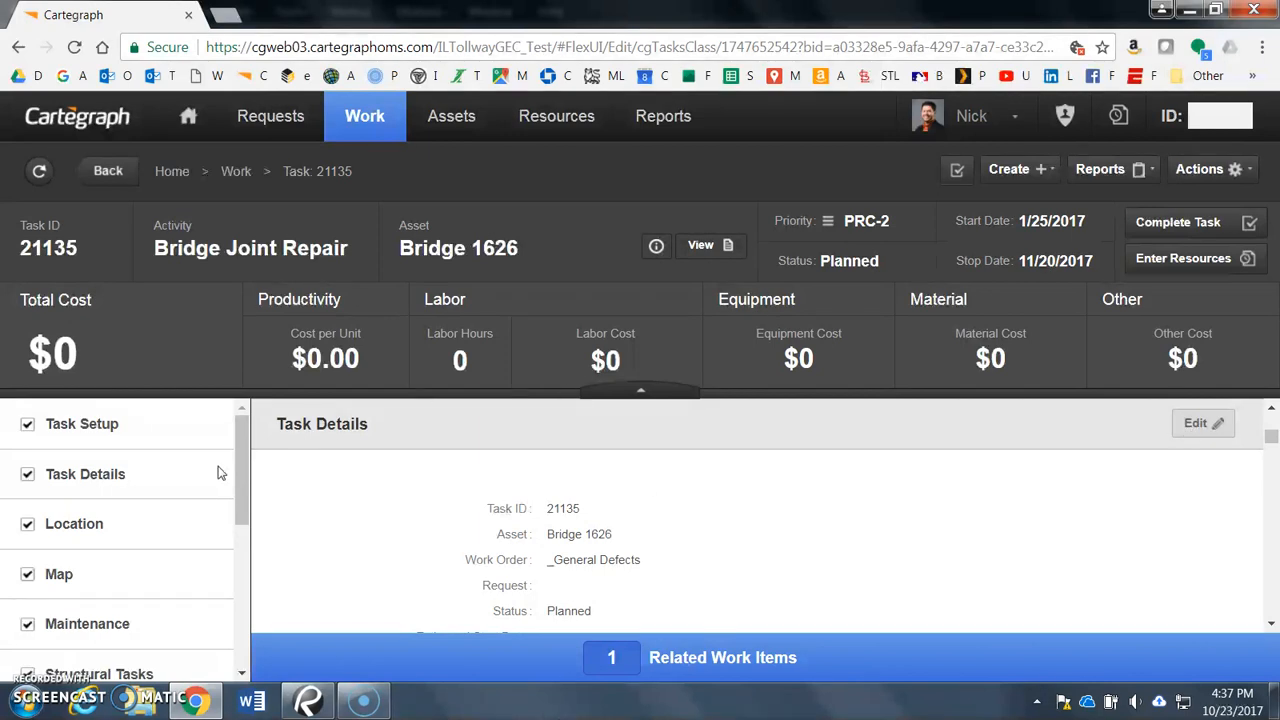
- Check the Tracking section of the Bridge Joint Repair task
scroll(114, 480, down, 5)
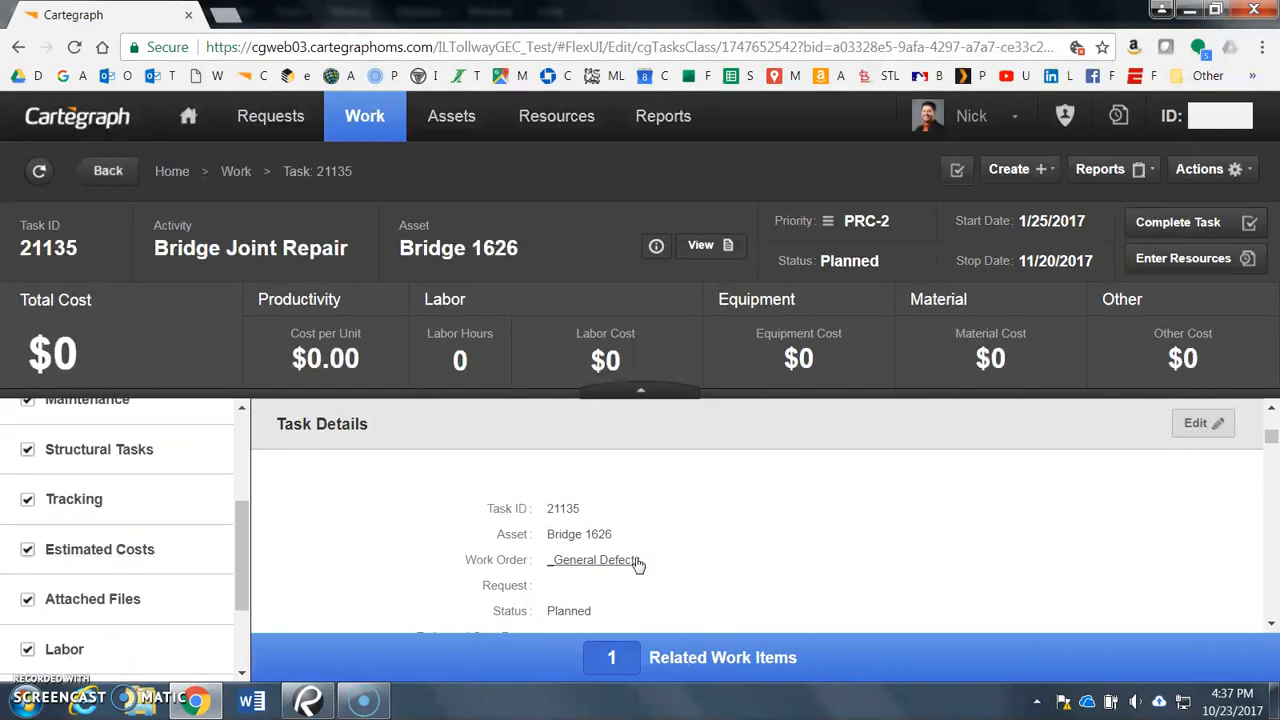
click(197, 503)
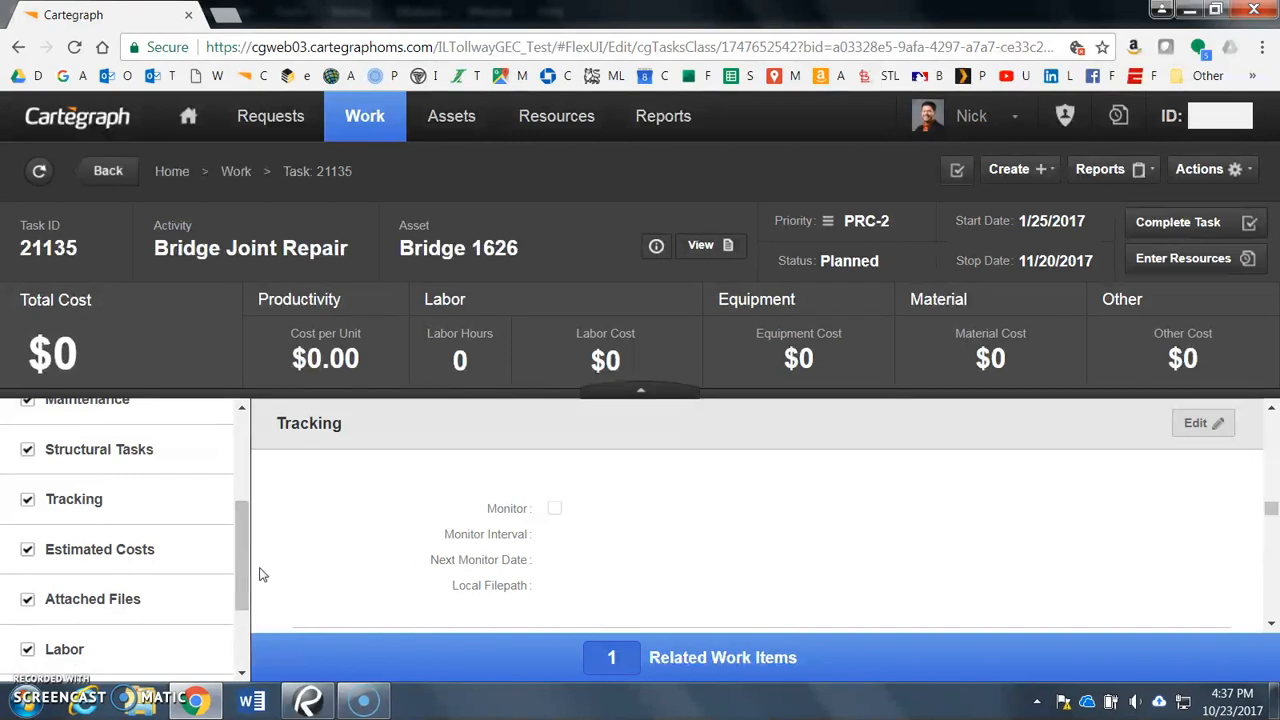
drag(250, 560, 247, 458)
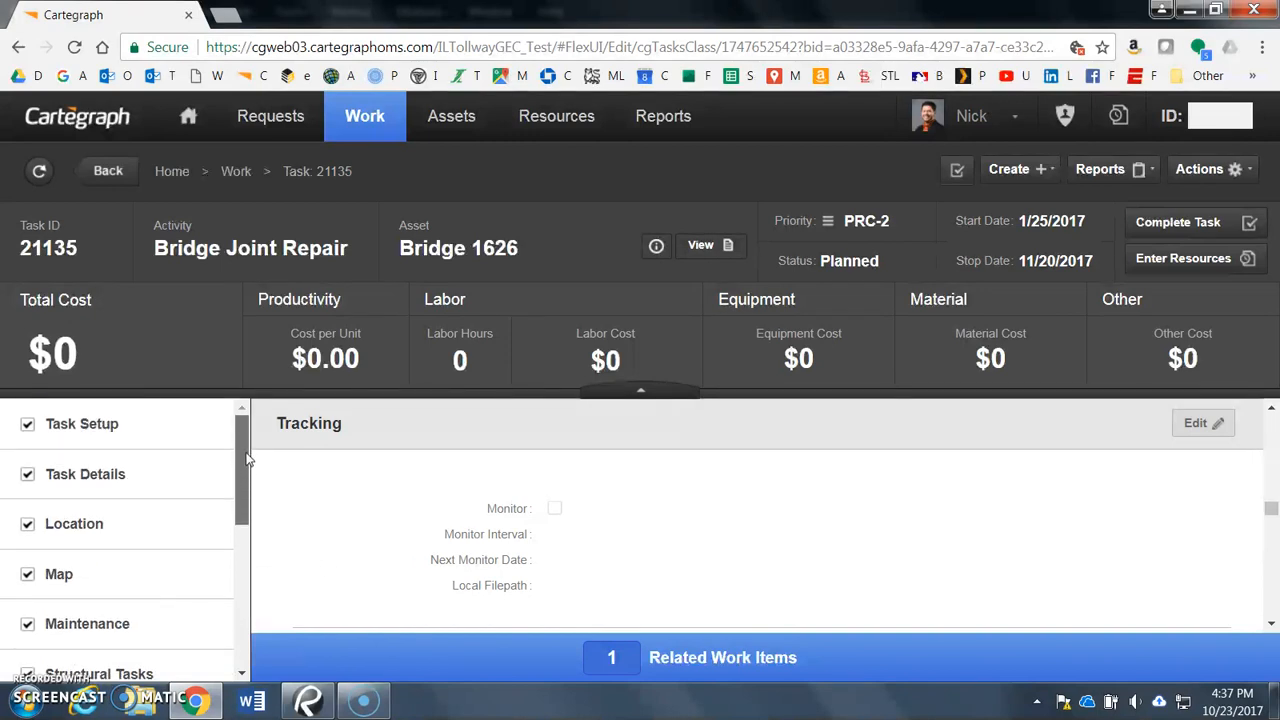
- Return to the work order list and show the General Defects layer instead of Tollway Maintenance WO
click(236, 172)
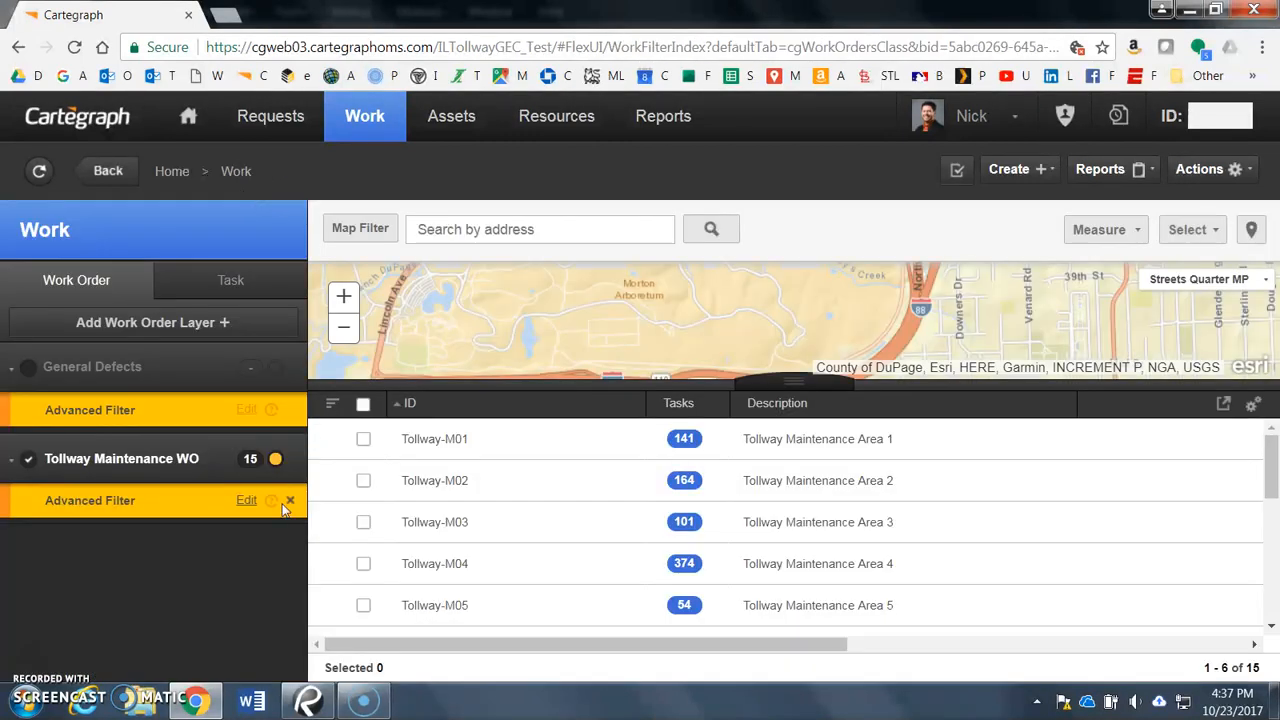
scroll(494, 588, down, 3)
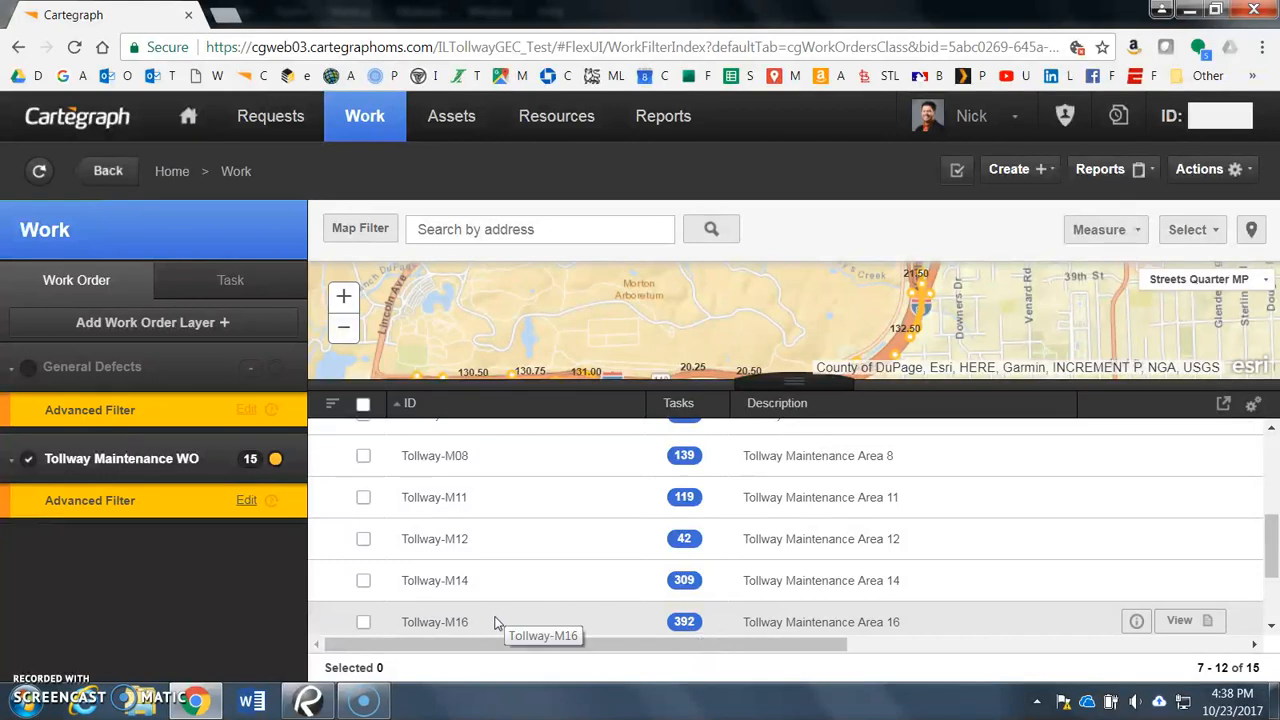
click(28, 458)
click(28, 367)
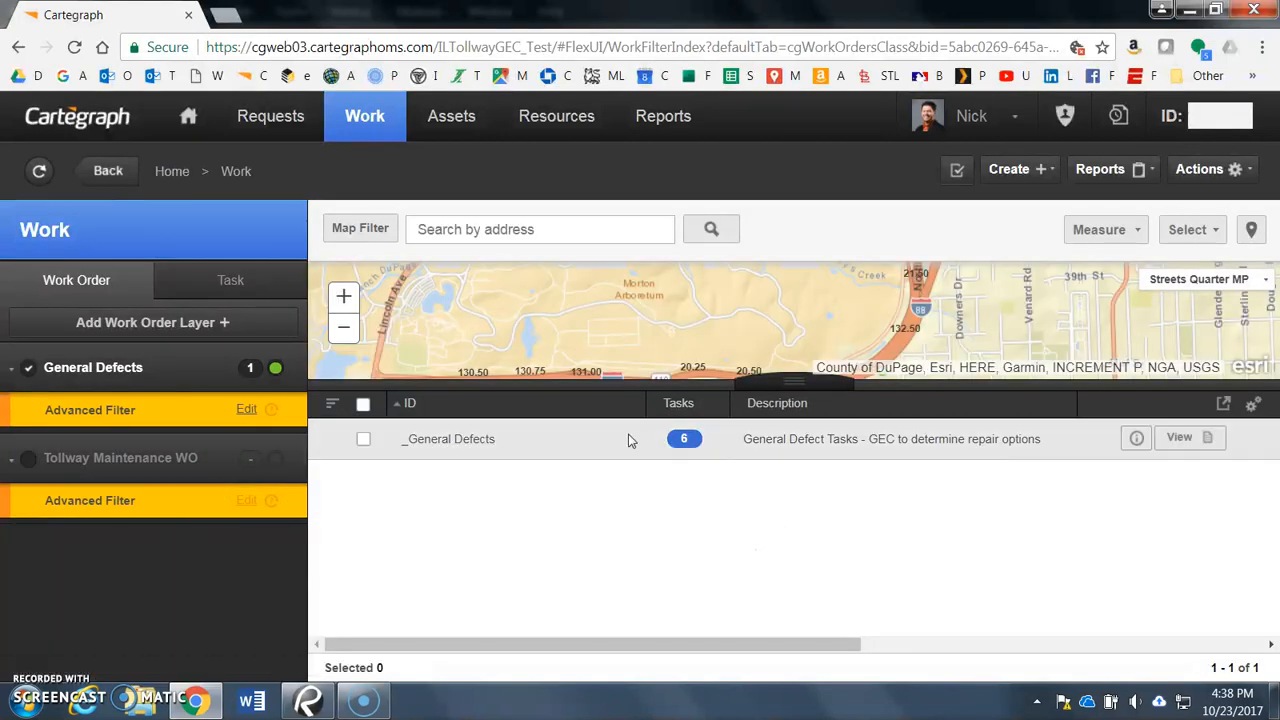
- Open the _General Defects work order, collapse its summary header and check its task list for the Bridge Joint Repair task
click(471, 442)
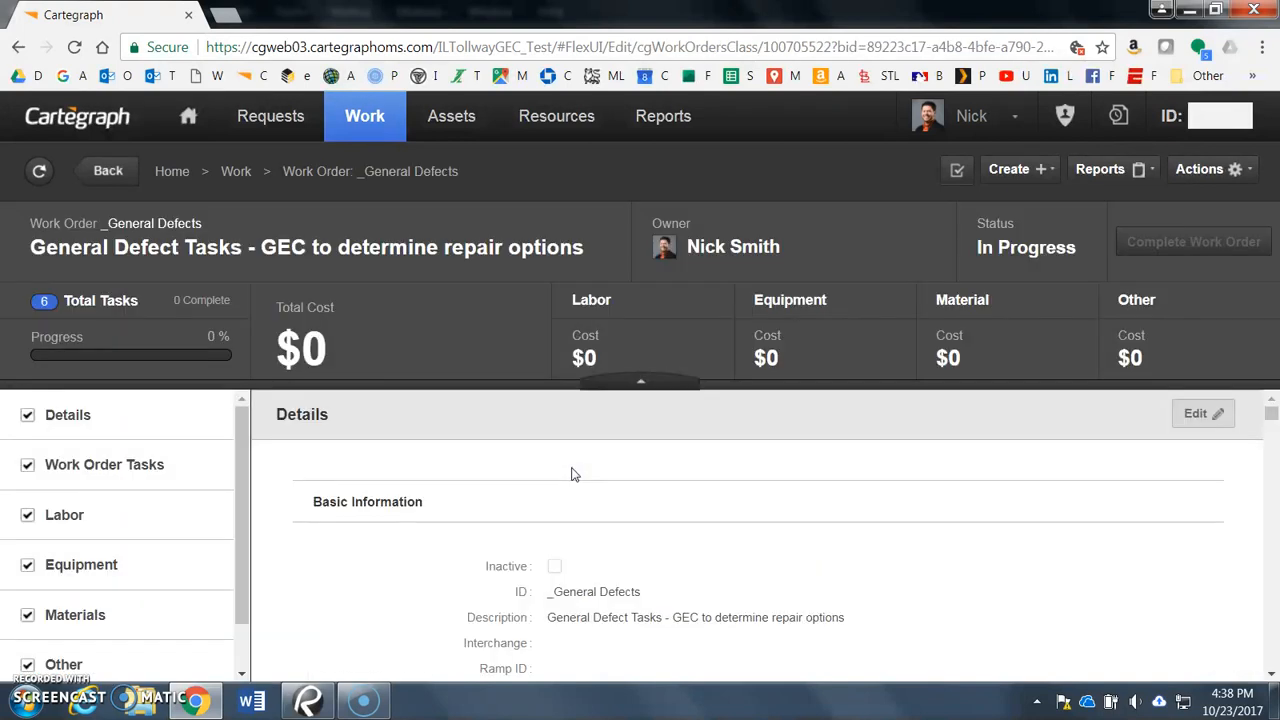
scroll(463, 488, down, 6)
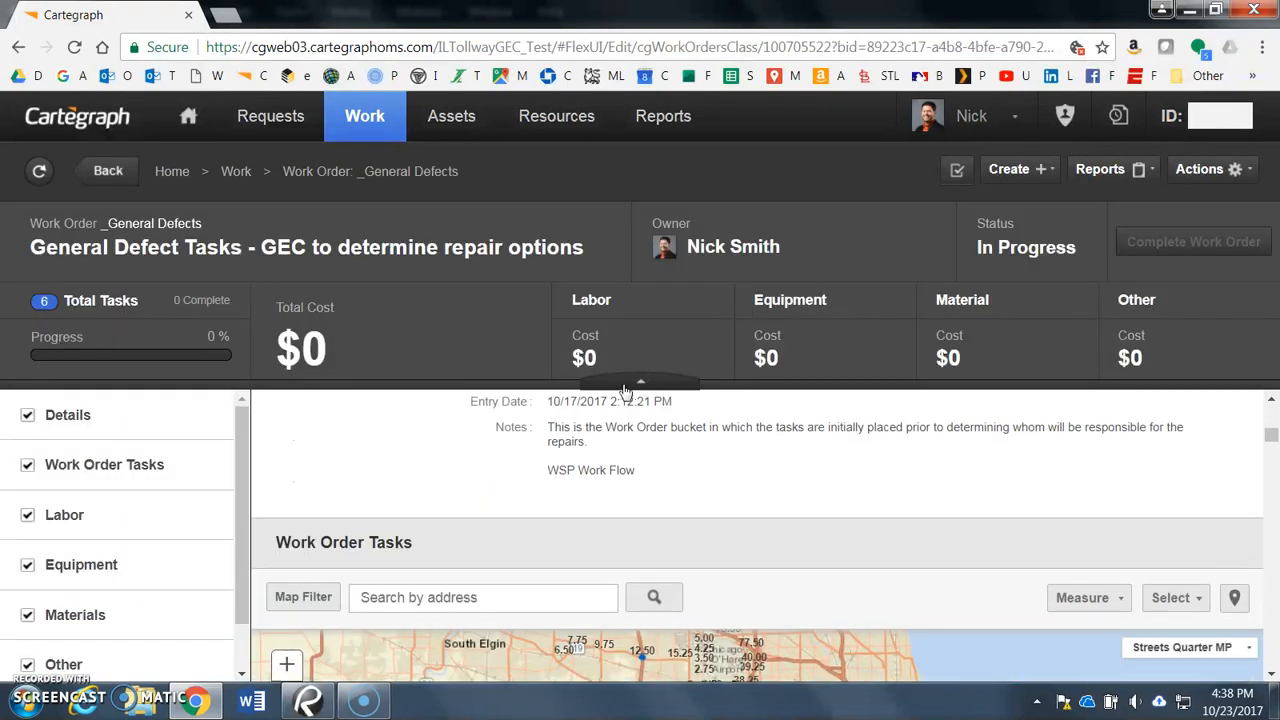
click(630, 386)
scroll(600, 420, down, 5)
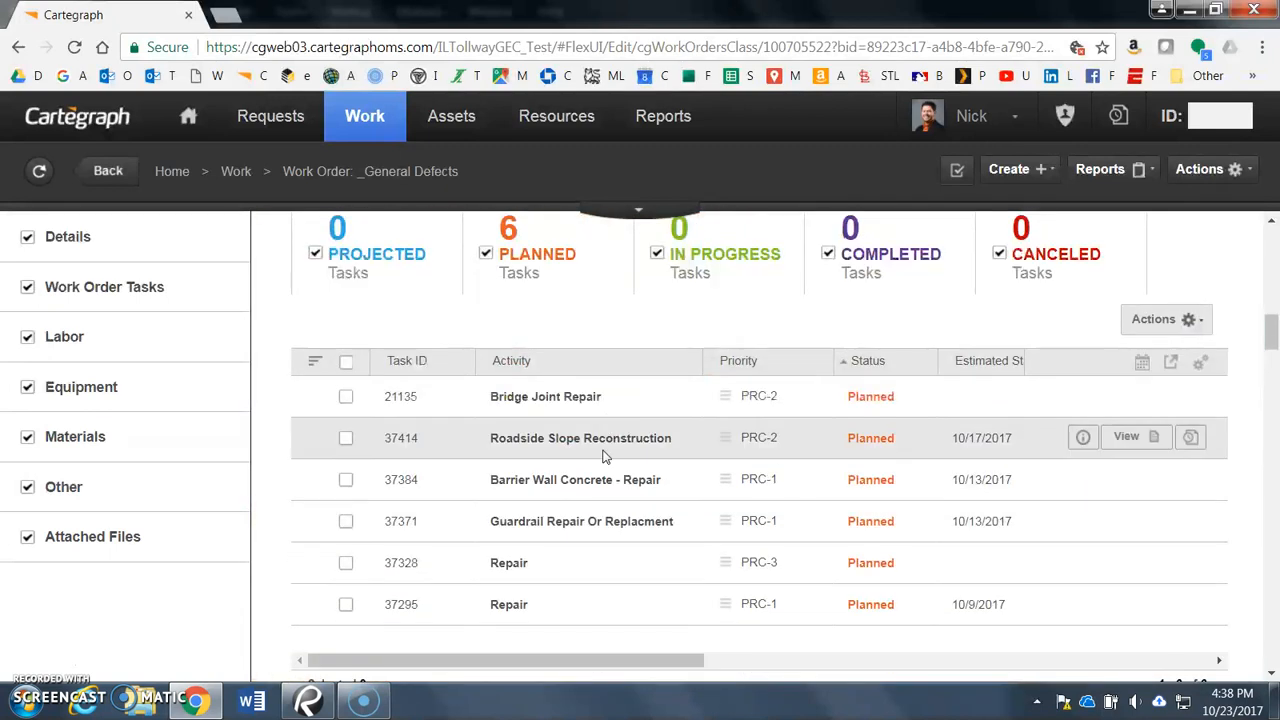